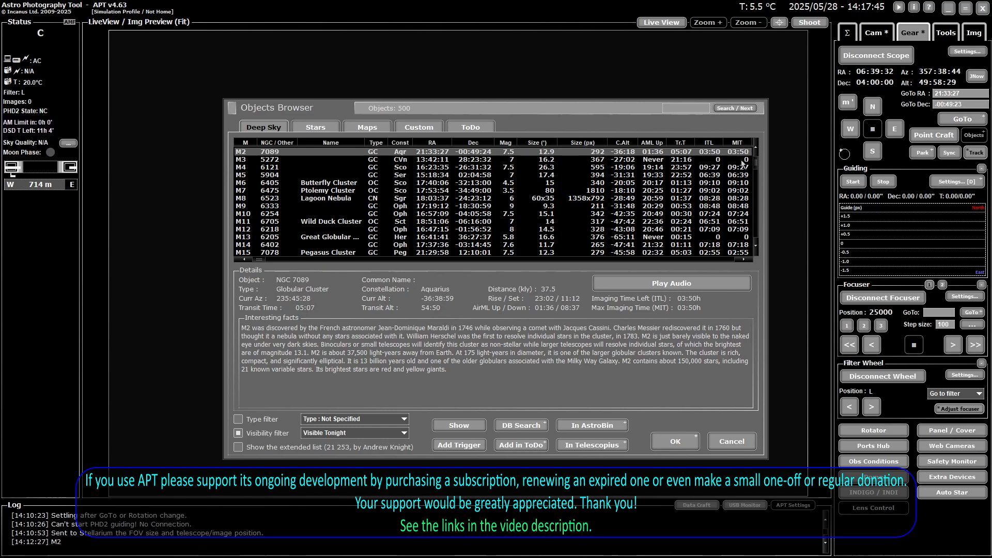
# Examine the deep-sky objects visible tonight and the object types offered by the type filter
pyautogui.scroll(-3, 739, 194)
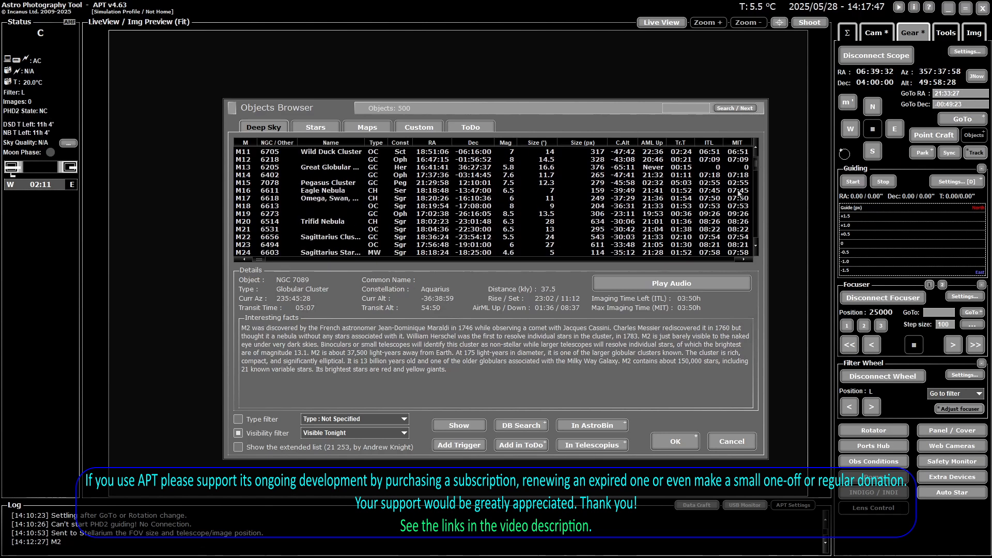
pyautogui.scroll(-4, 740, 193)
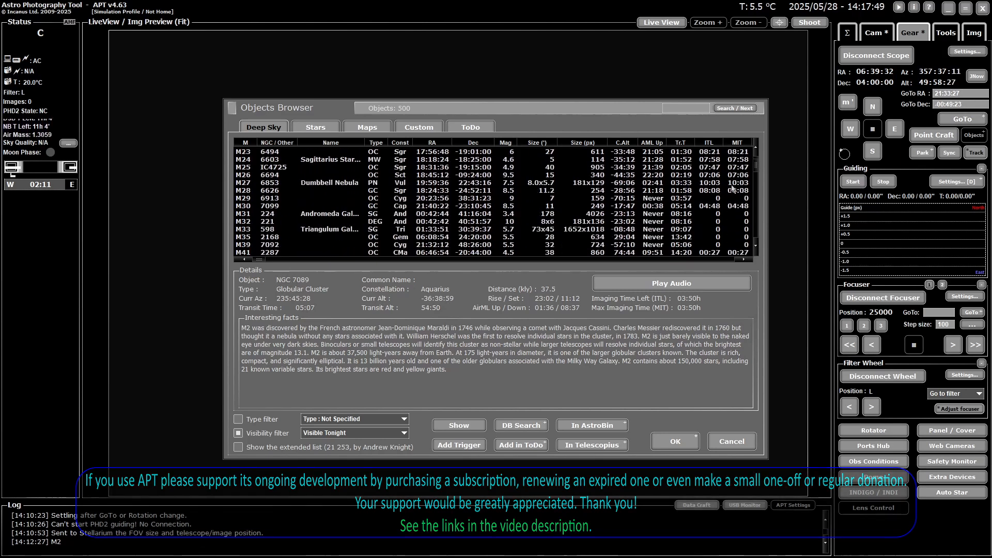
pyautogui.scroll(7, 733, 188)
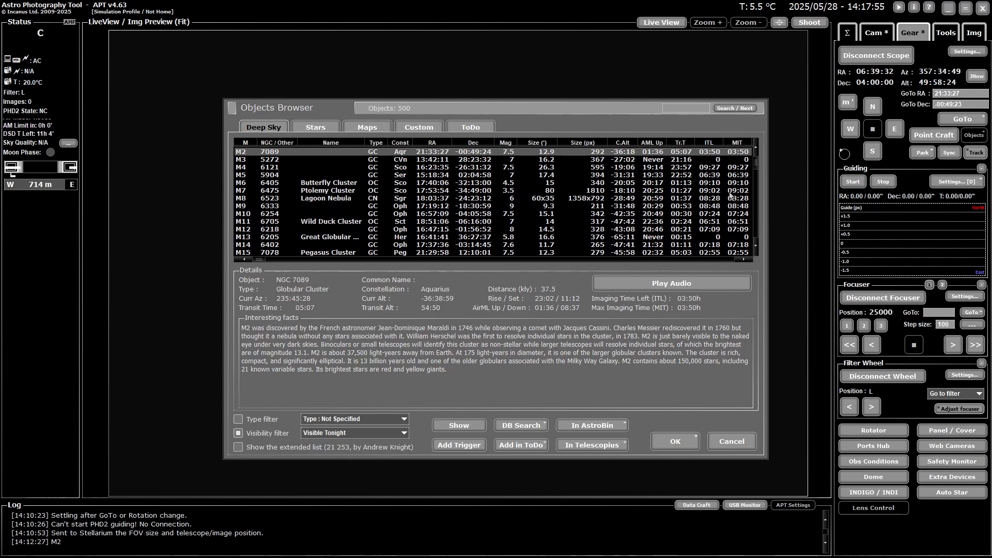
pyautogui.scroll(-12, 730, 194)
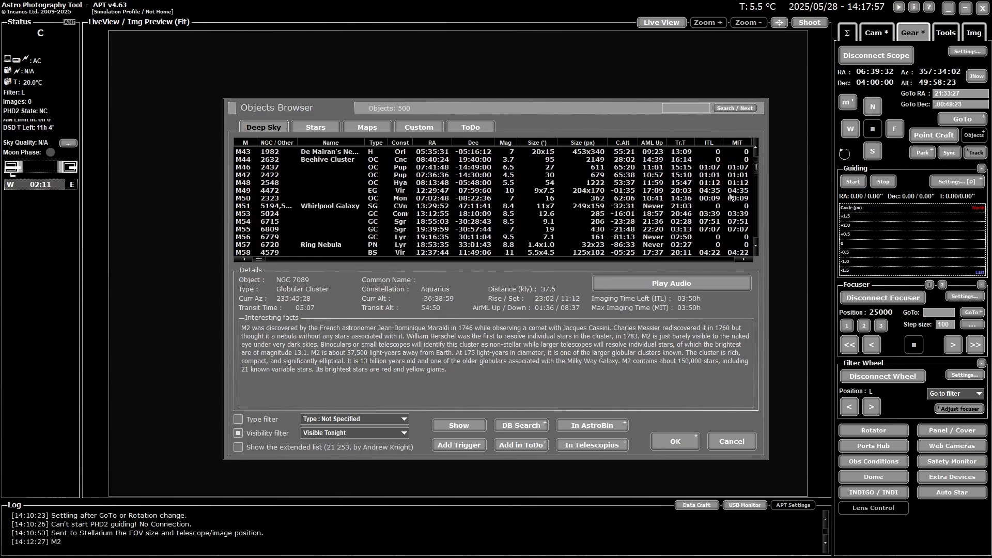
pyautogui.scroll(12, 730, 195)
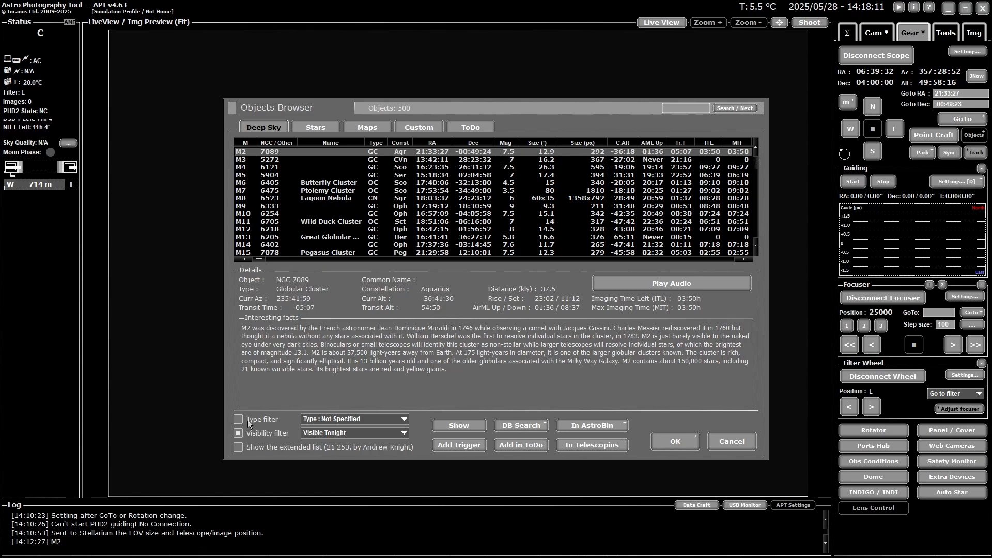
pyautogui.click(406, 420)
pyautogui.scroll(-5, 355, 351)
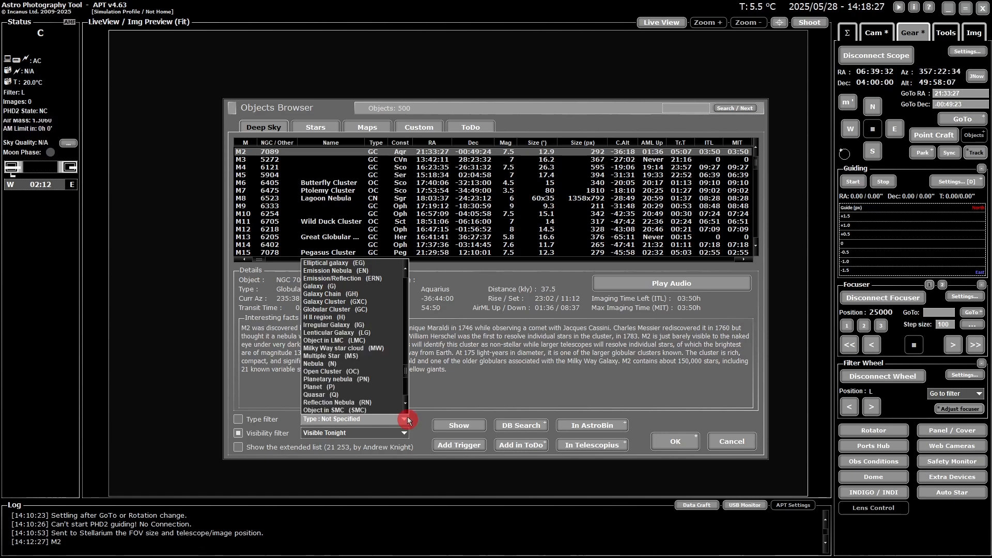
pyautogui.click(442, 387)
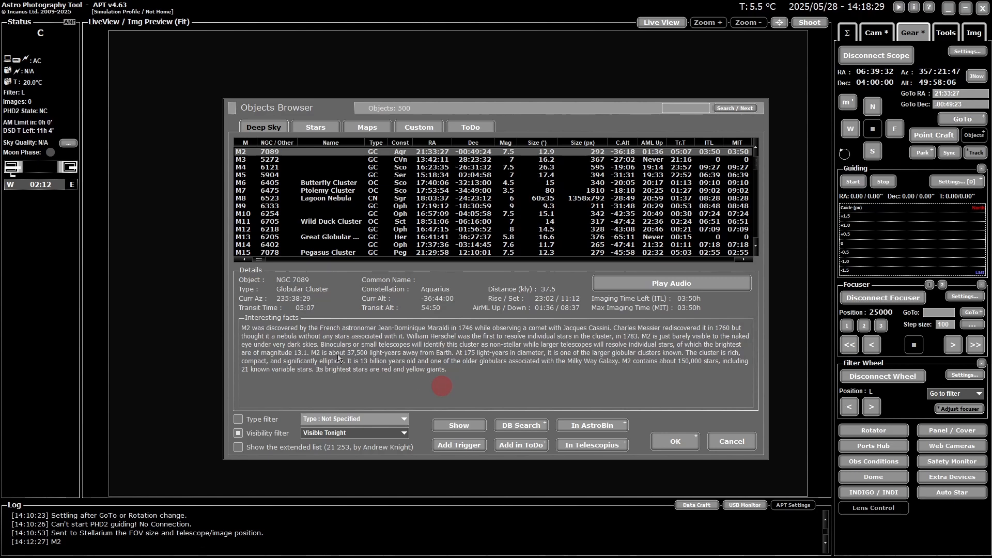
# Switch the visibility filter to Imageable Tonight, to Current Alt: 30+, and back to Imageable Tonight
pyautogui.click(407, 432)
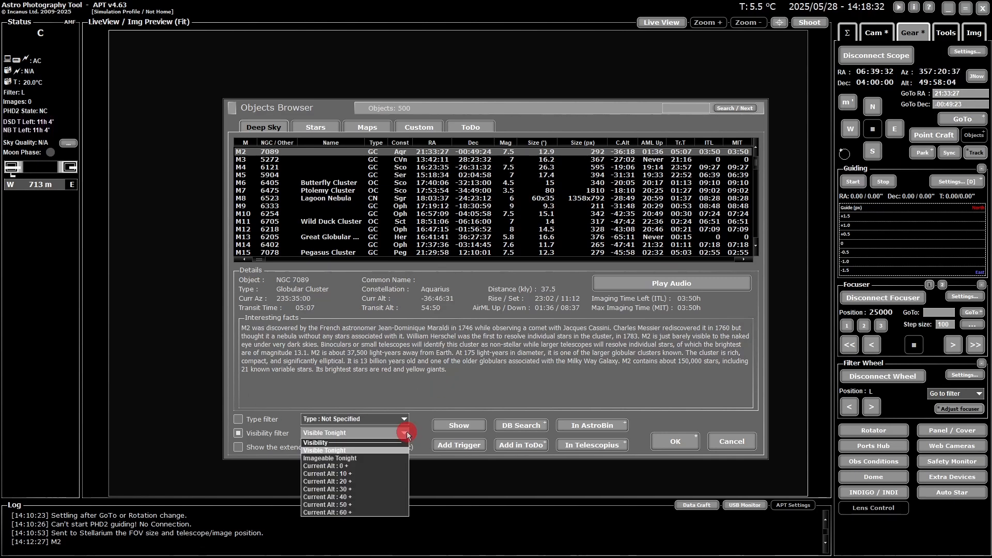
pyautogui.click(345, 459)
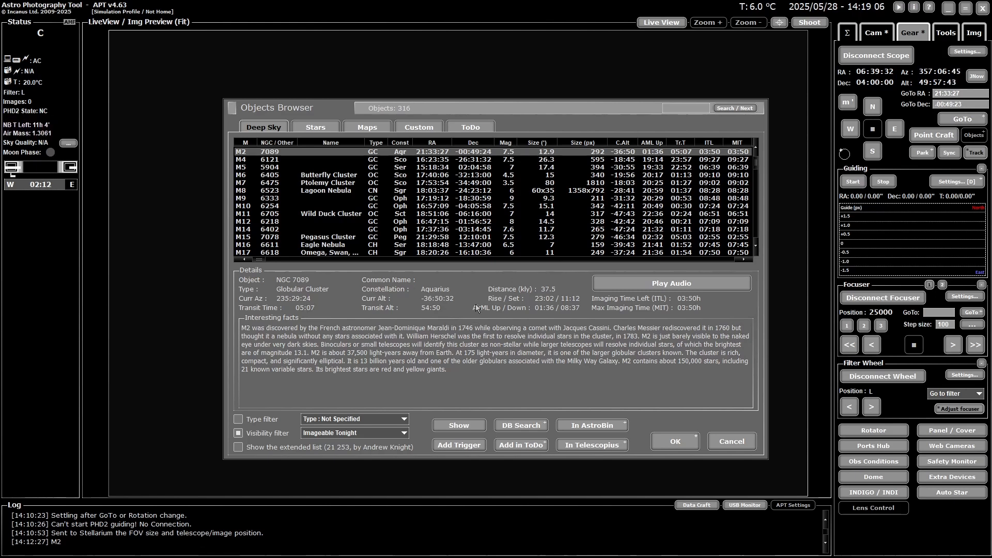
pyautogui.click(401, 434)
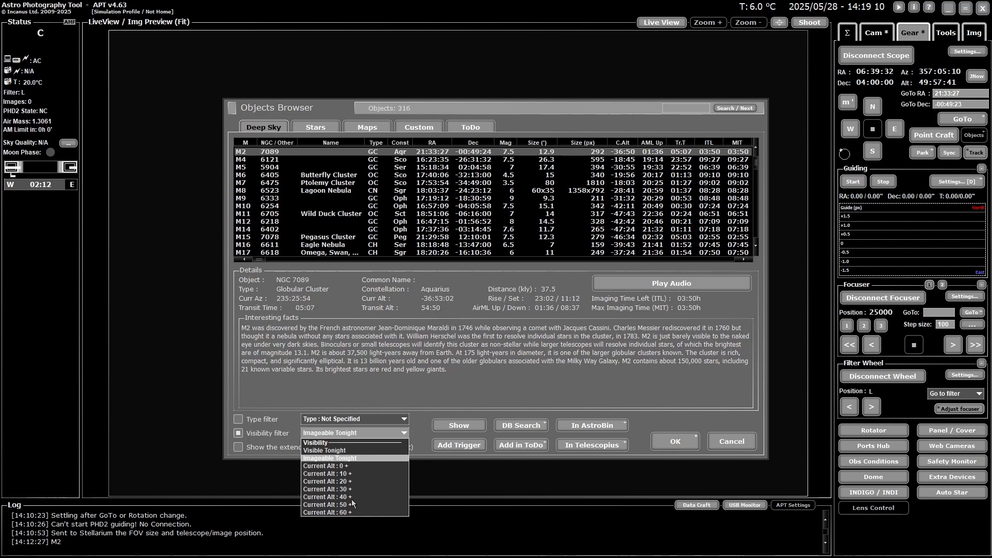
pyautogui.click(340, 489)
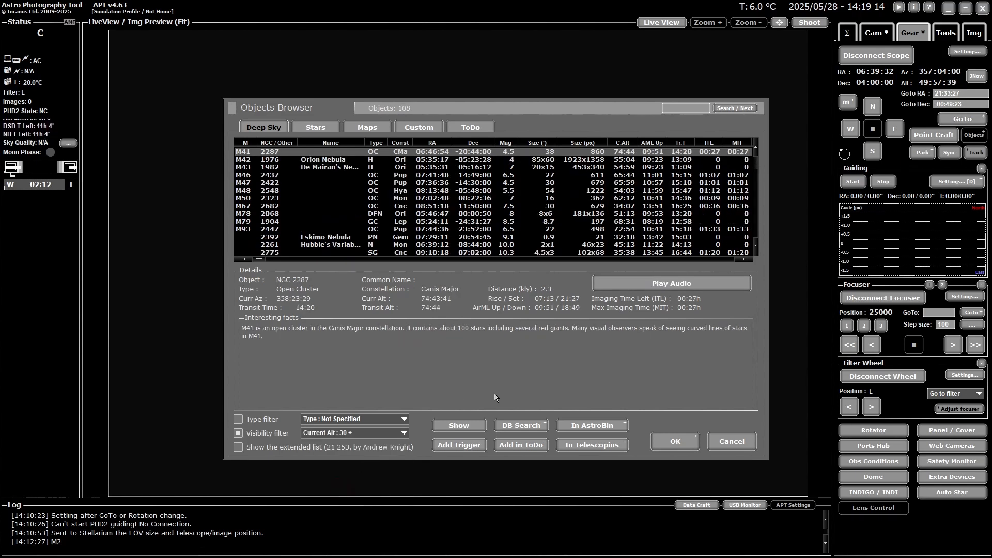
pyautogui.click(400, 433)
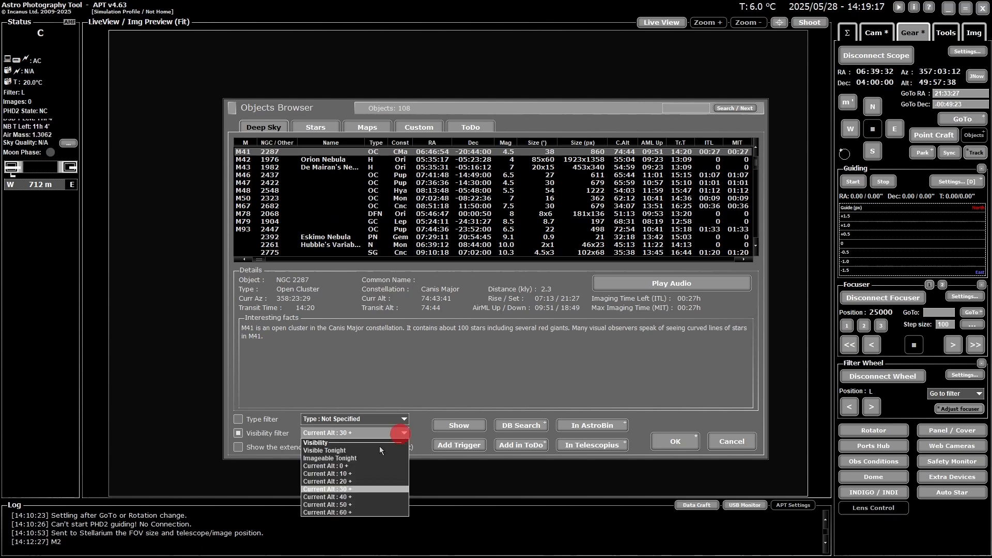
pyautogui.click(347, 459)
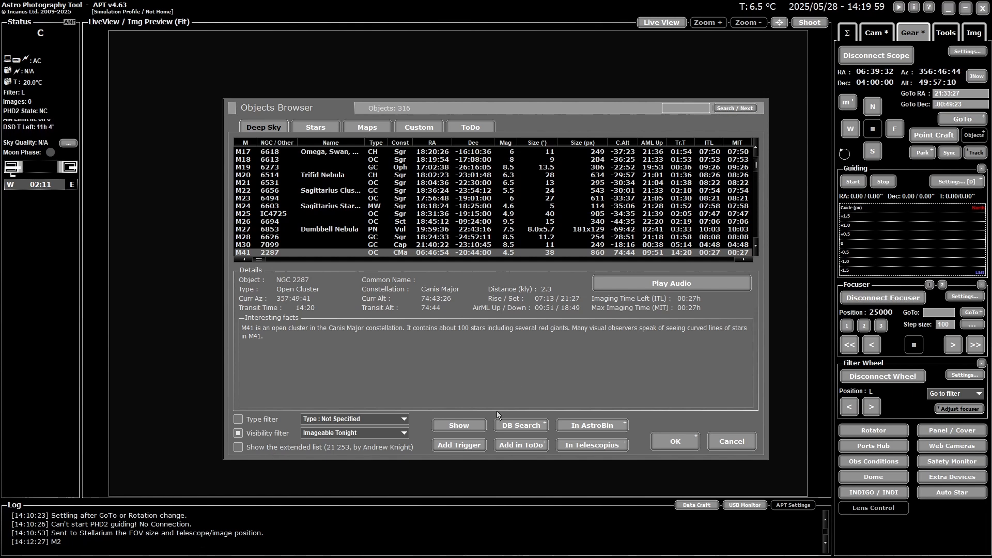
# Send M41 to Stellarium, clear the star selected in its sky view, and return to Astro Photography Tool
pyautogui.click(465, 427)
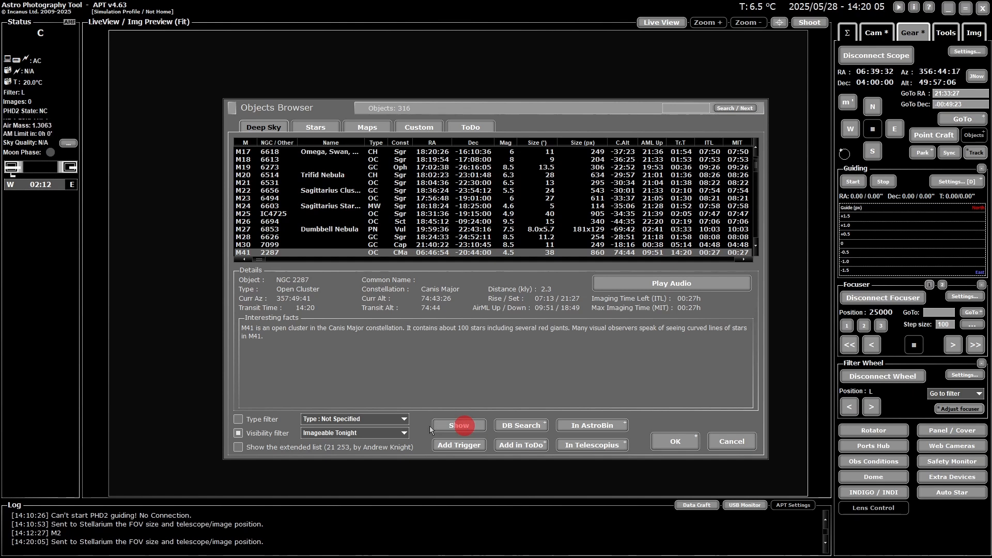
pyautogui.click(202, 546)
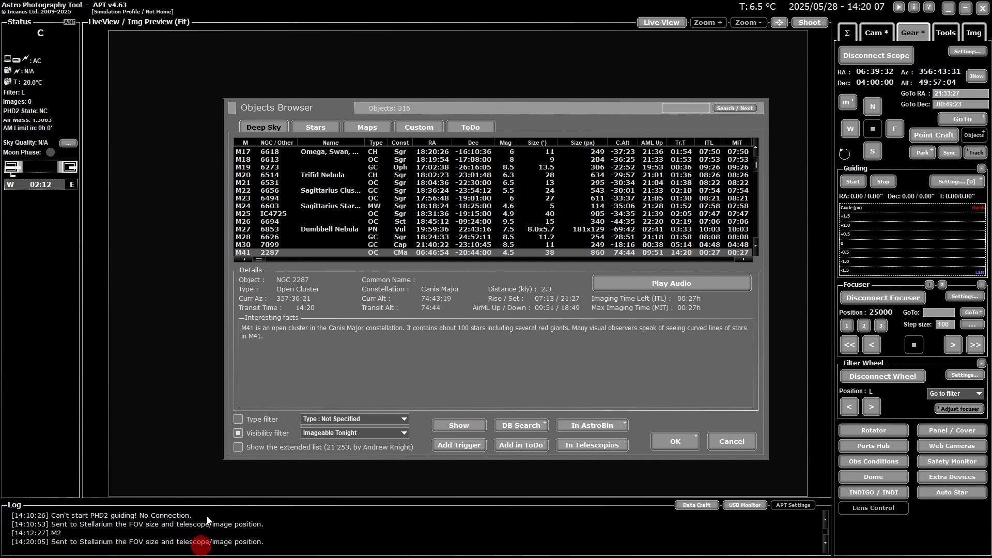
pyautogui.rightClick(474, 289)
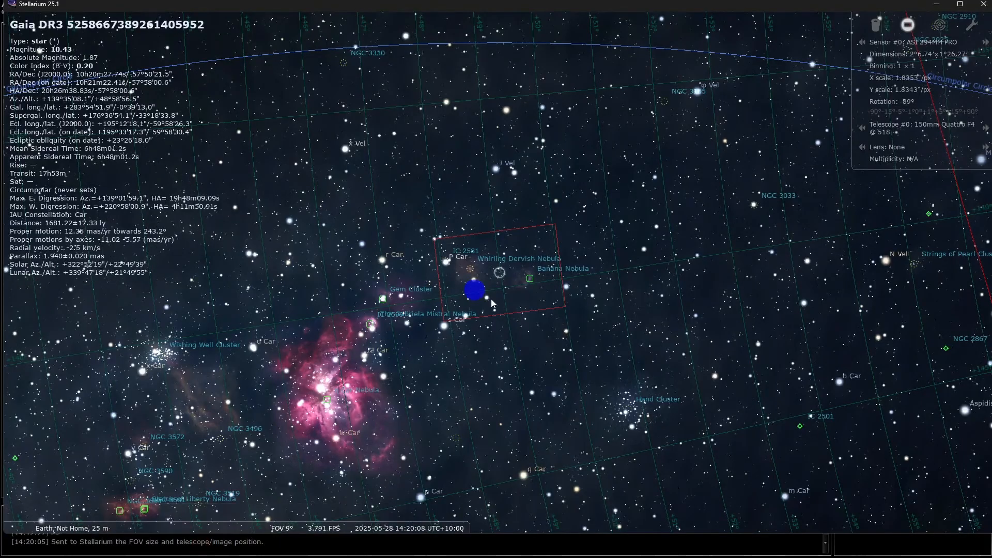
pyautogui.moveTo(306, 555)
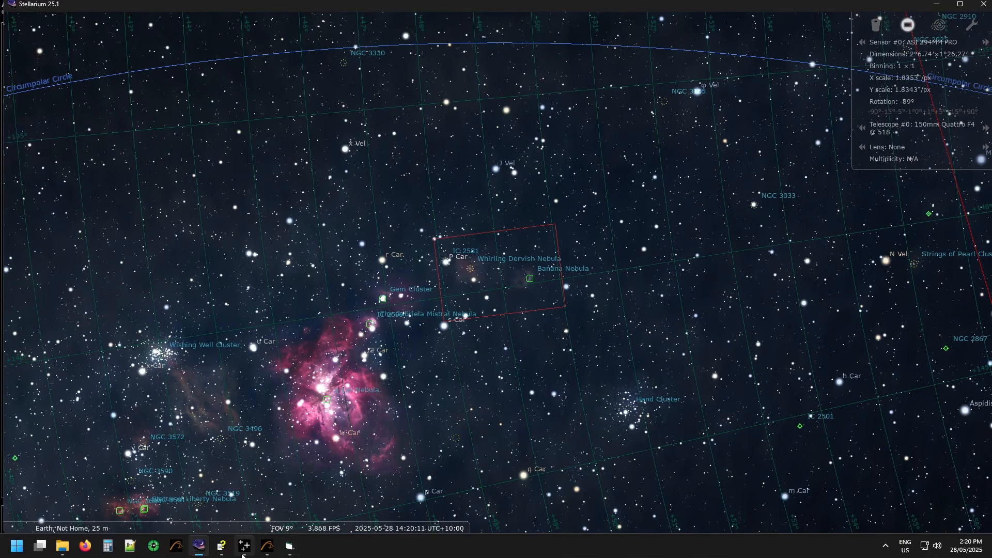
pyautogui.click(267, 545)
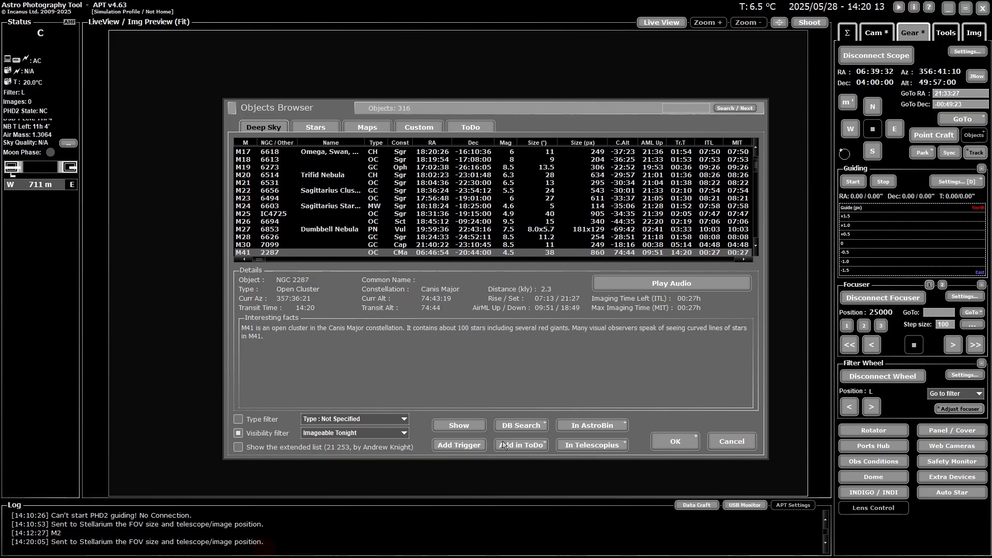
# Show M41 in Stellarium again, check its framing in the camera field of view, and return to Astro Photography Tool
pyautogui.click(453, 426)
pyautogui.moveTo(114, 554)
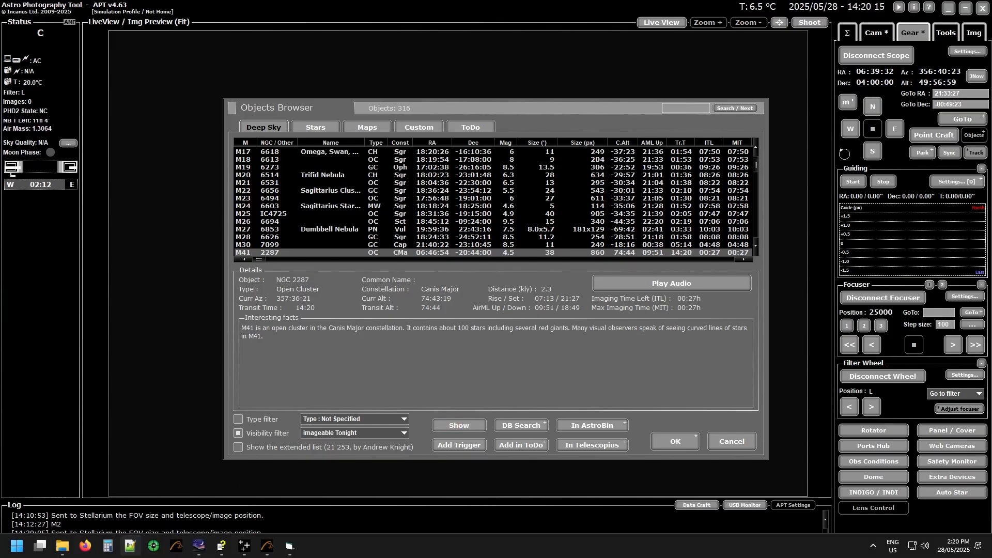
pyautogui.click(199, 546)
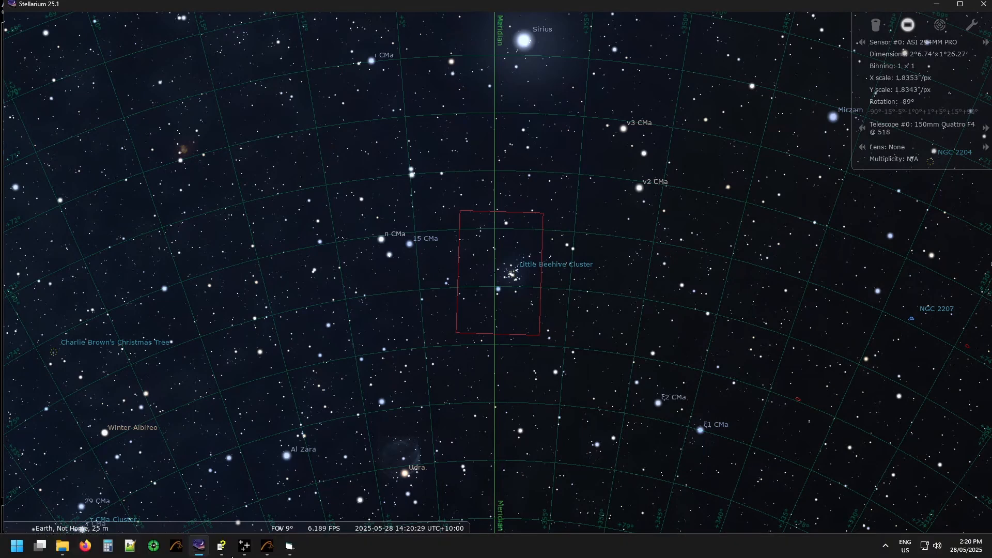
pyautogui.click(266, 548)
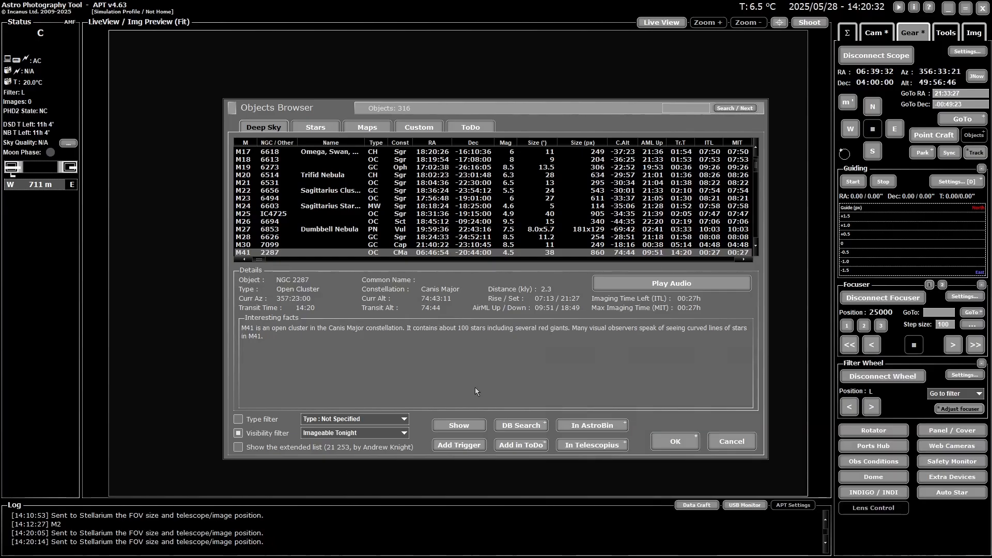
# View the AstroBin images of M41 in the browser and close the page
pyautogui.click(590, 427)
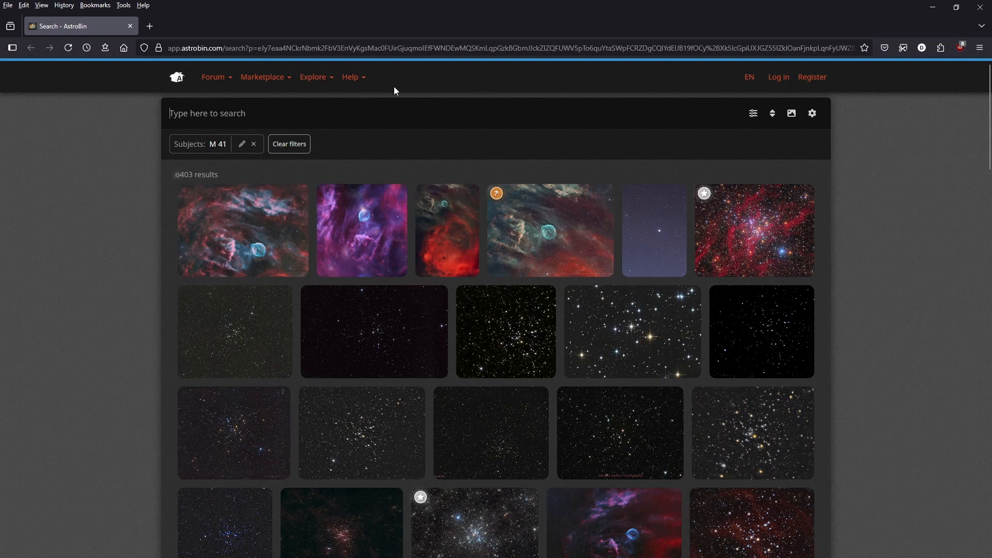
pyautogui.click(130, 26)
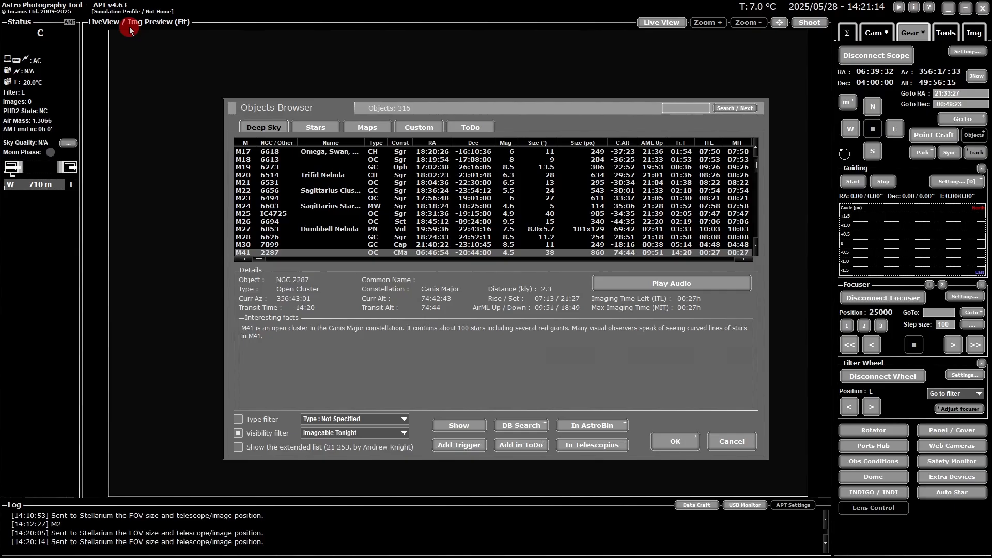
# Review the session trigger settings prefilled for M41, discard the trigger, and close Session Craft
pyautogui.click(460, 445)
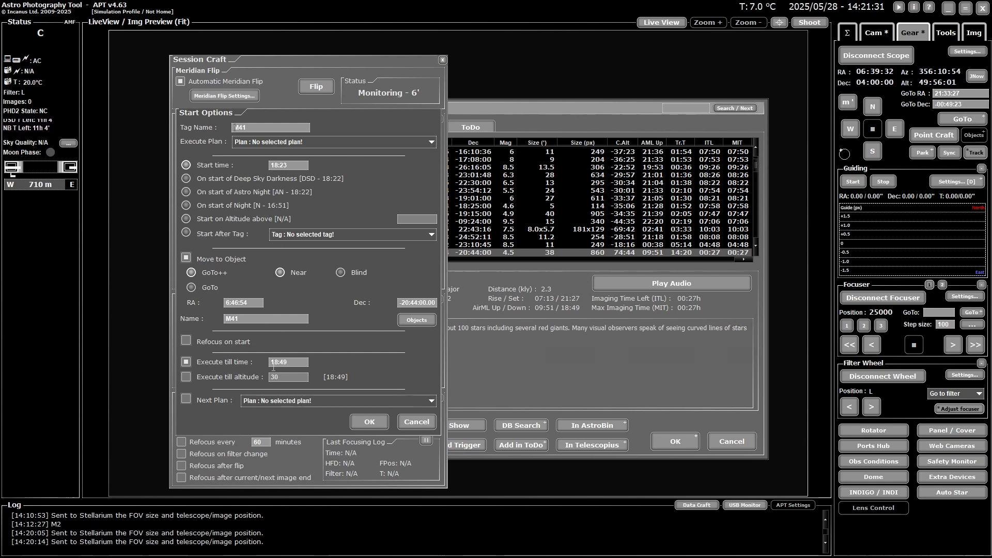
pyautogui.click(420, 424)
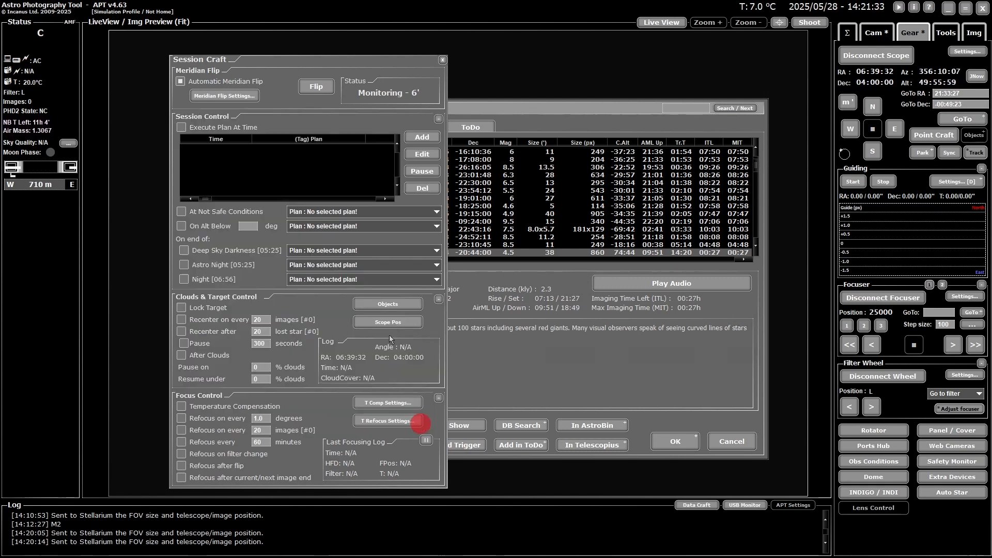
pyautogui.click(443, 60)
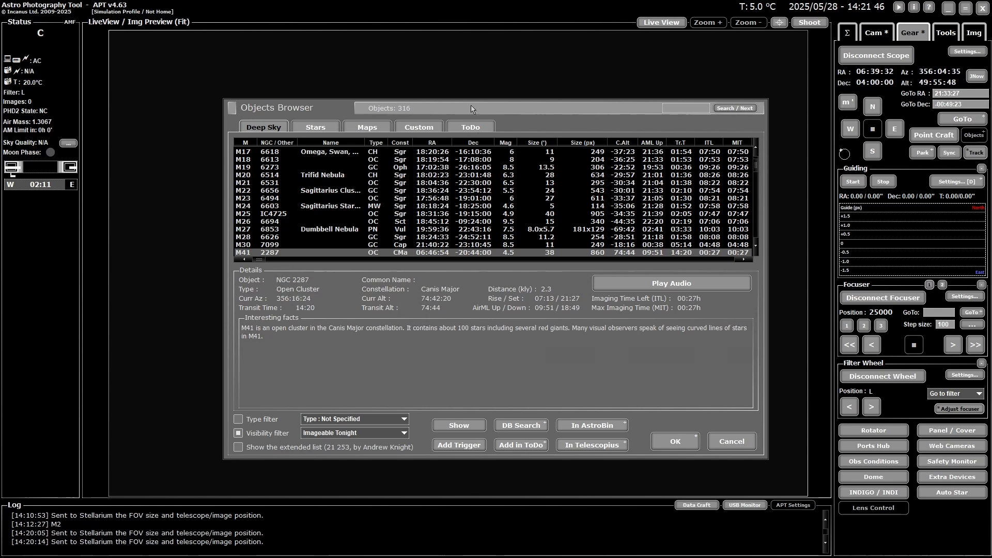
# Open the star catalogue and show its extended list limited to only the visible stars
pyautogui.click(472, 128)
pyautogui.click(264, 128)
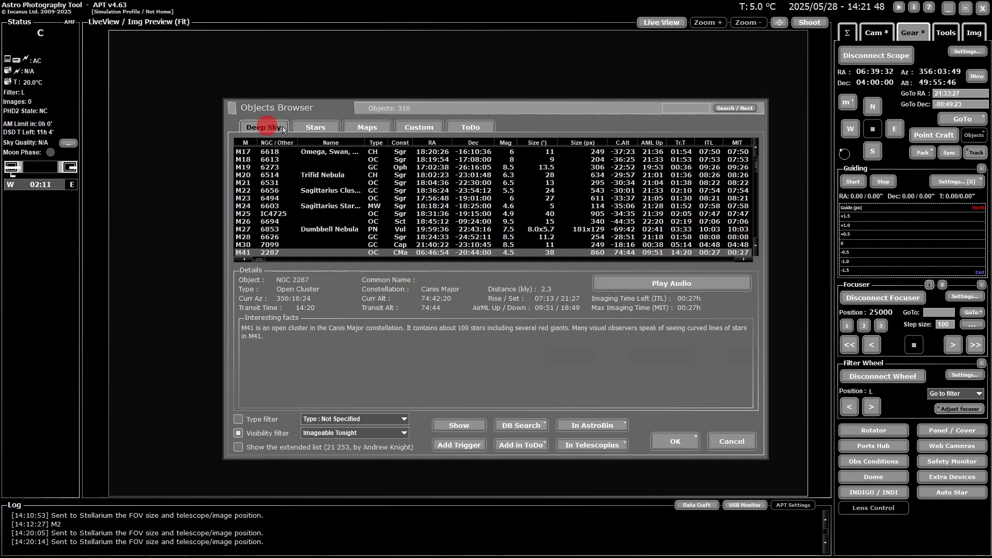
pyautogui.click(314, 129)
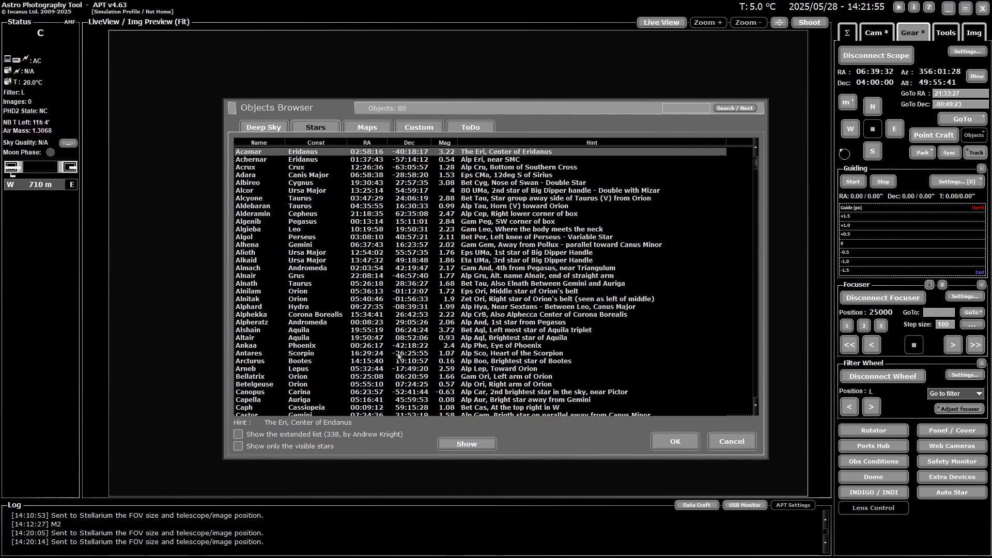
pyautogui.click(237, 437)
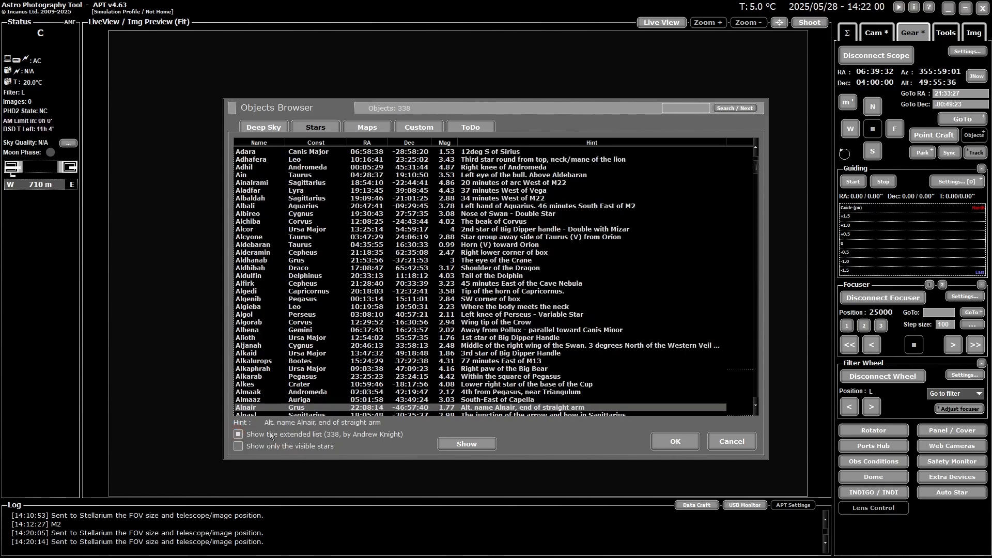
pyautogui.click(239, 447)
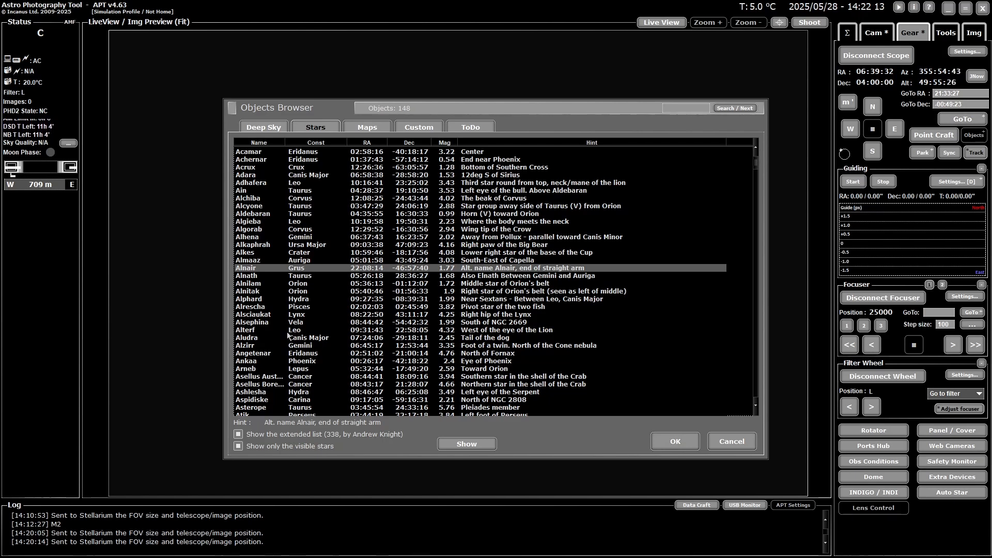
# Select the star Ginan in Crux and show it in Stellarium
pyautogui.scroll(-9, 312, 383)
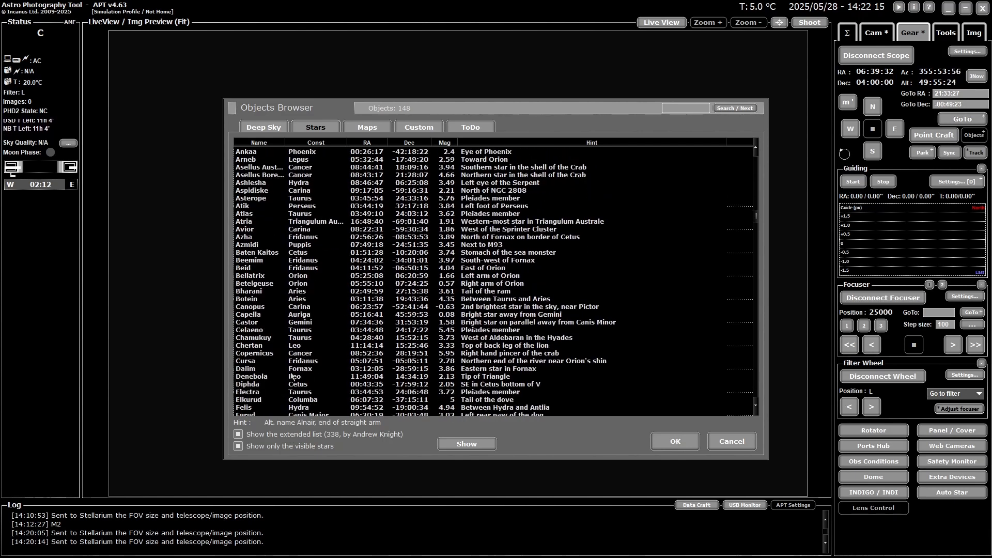
pyautogui.scroll(-5, 292, 376)
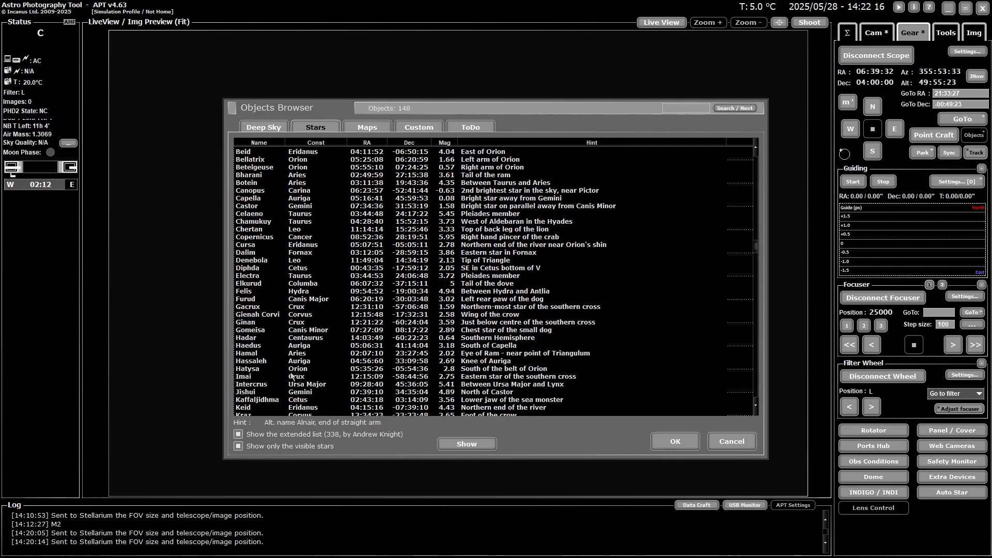
pyautogui.click(296, 322)
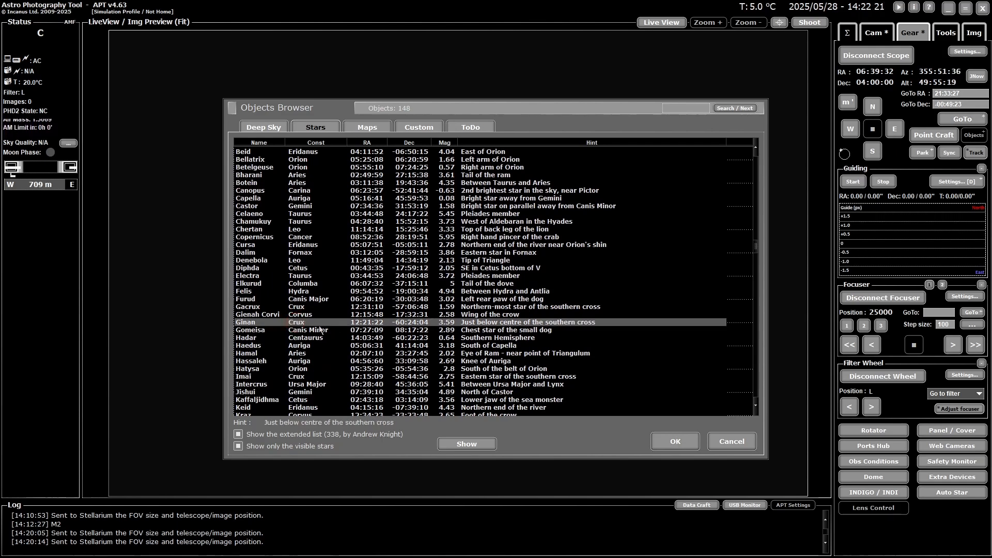
pyautogui.click(468, 444)
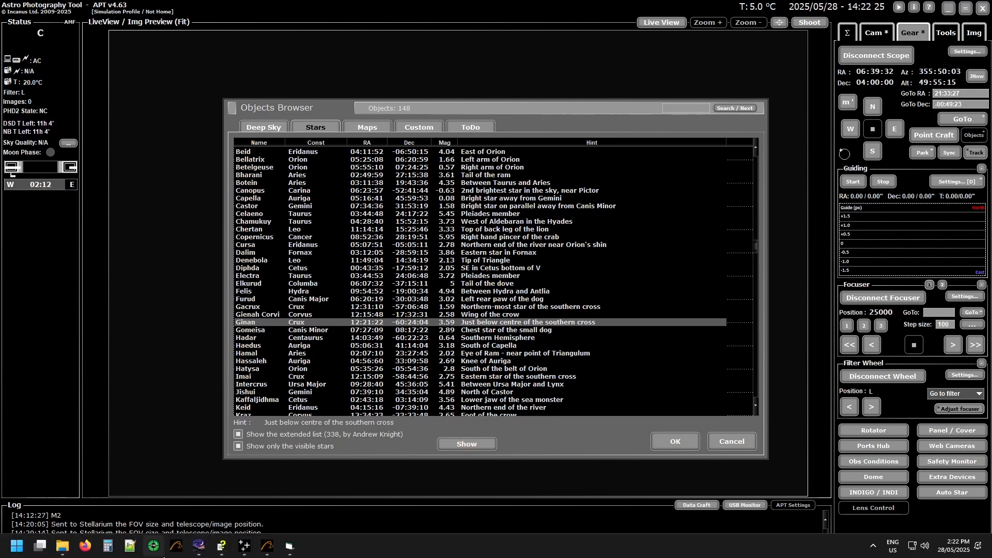
pyautogui.click(199, 545)
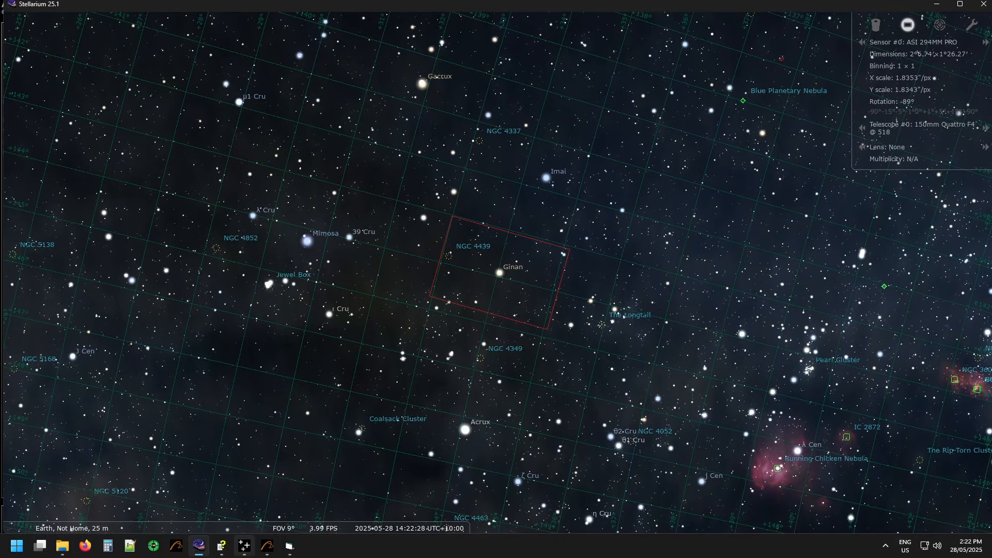
# Return to APT, view the southern star map in the Objects Browser, and open the custom objects list
pyautogui.moveTo(272, 552)
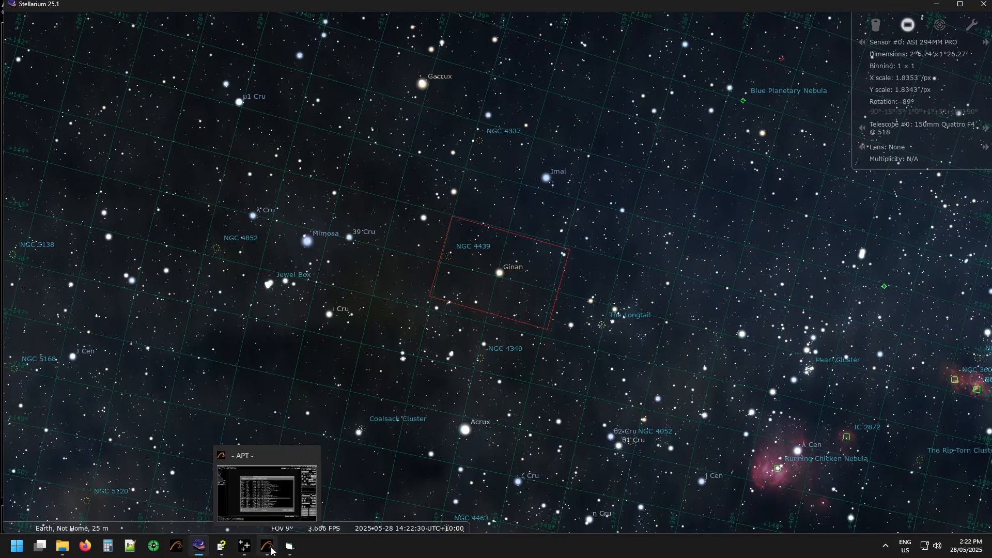
pyautogui.click(272, 551)
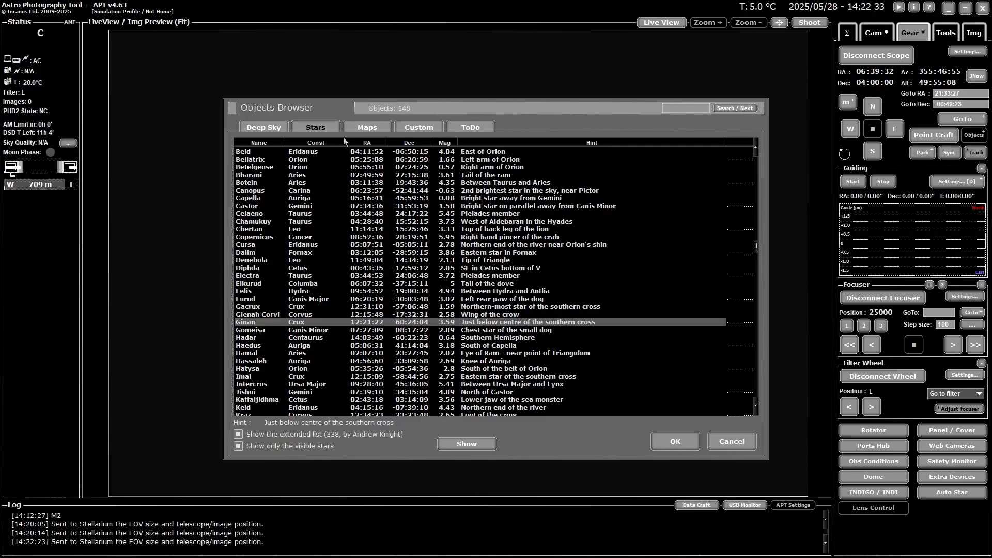
pyautogui.click(367, 129)
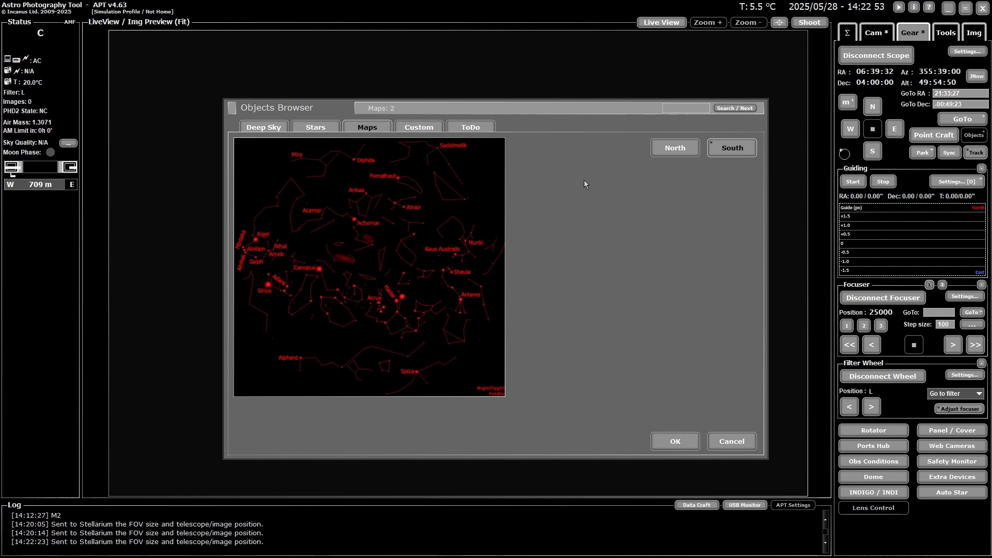
pyautogui.click(420, 129)
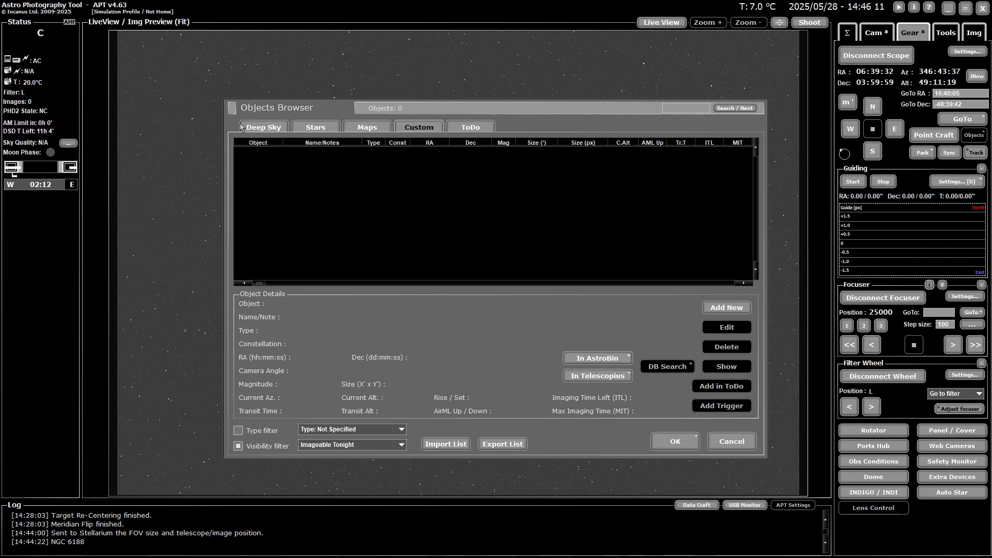
# Search the deep-sky catalogue for 6188 and add NGC 6188 to the ToDo list
pyautogui.click(273, 128)
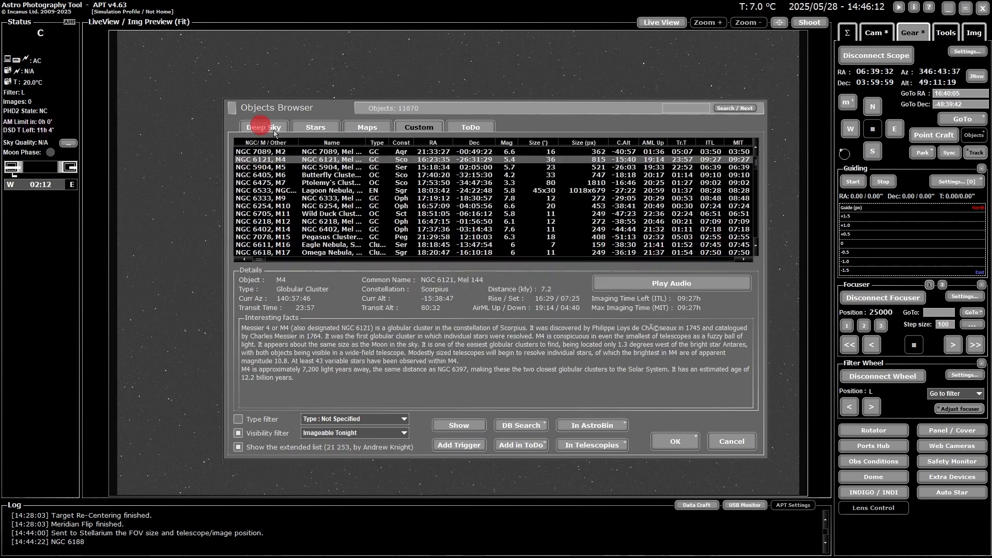
pyautogui.click(687, 111)
pyautogui.write('6')
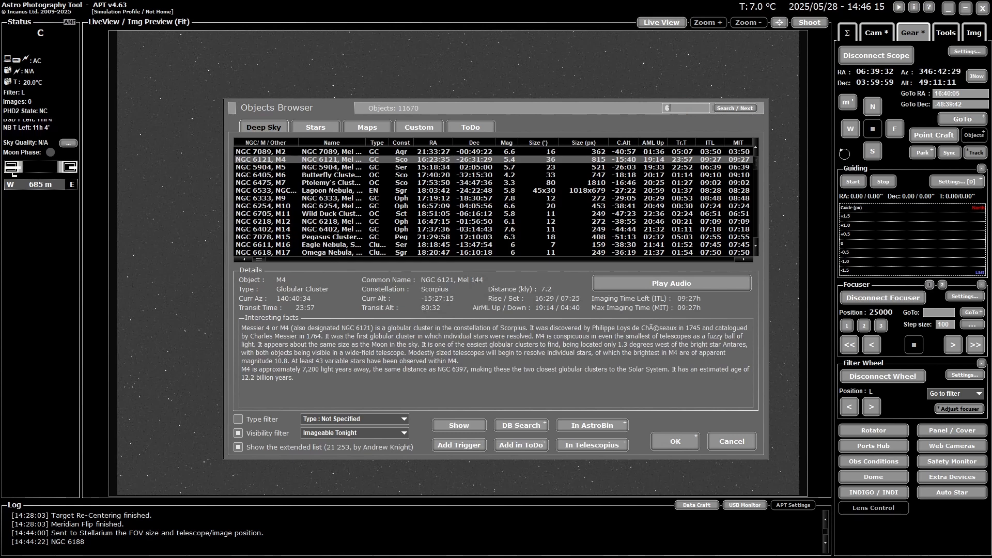
pyautogui.write('188')
pyautogui.press('Return')
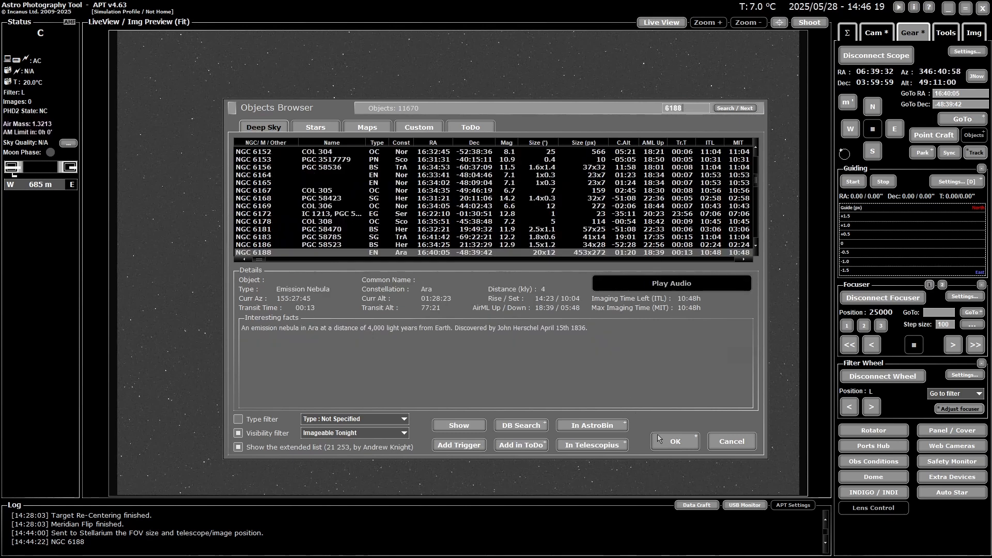
pyautogui.click(516, 444)
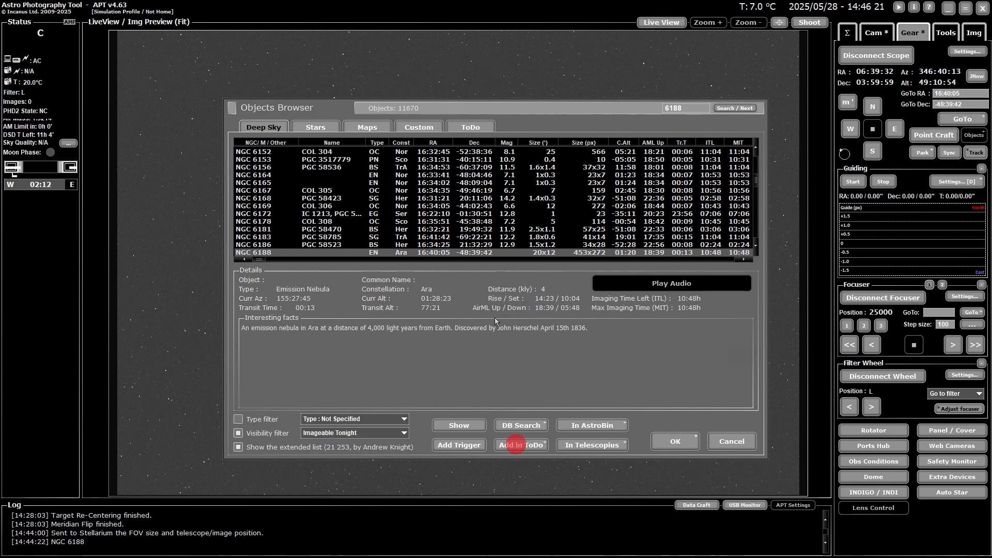
# Show the ToDo list's NGC 6188 in Stellarium and reframe the nebula centrally in the sensor frame, selecting the star at the frame's centre
pyautogui.click(471, 127)
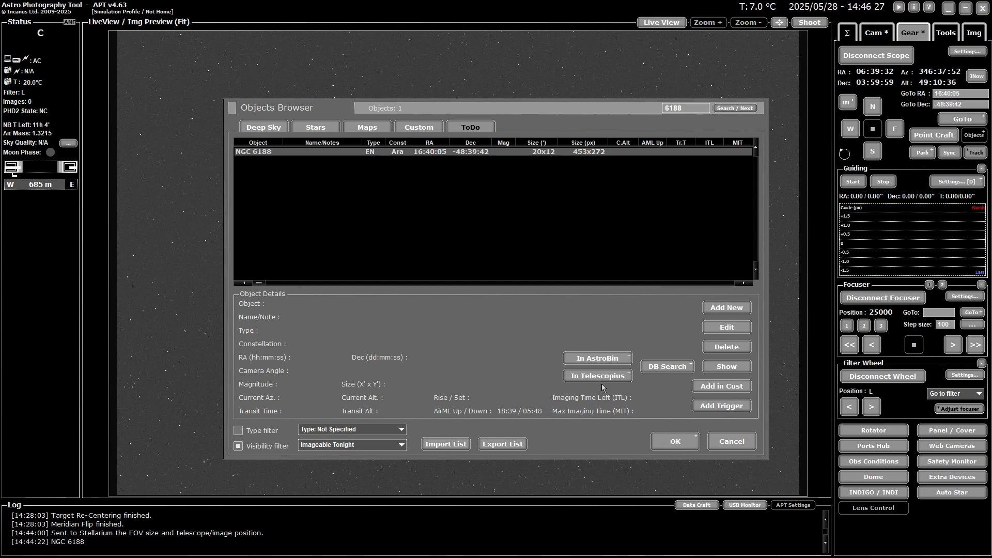
pyautogui.click(727, 366)
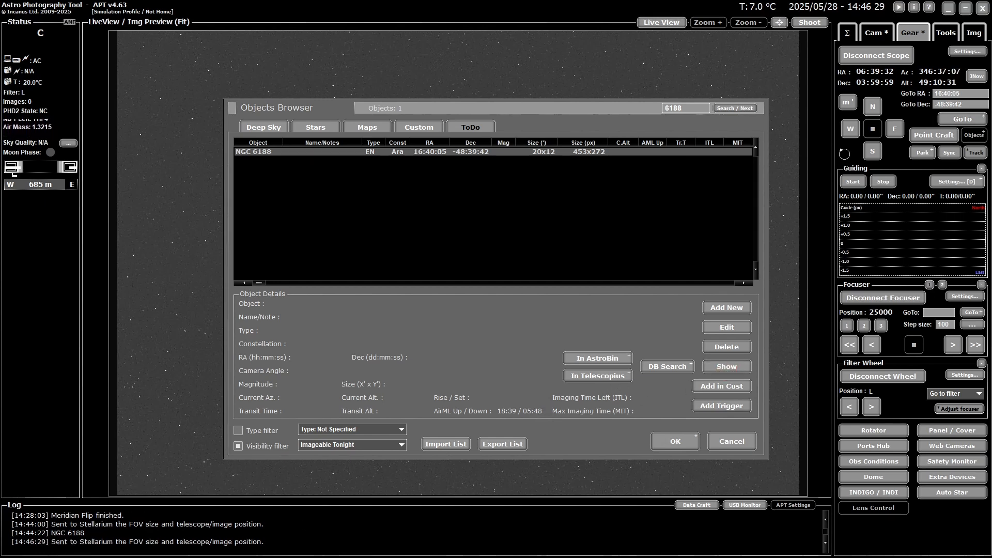
pyautogui.click(199, 545)
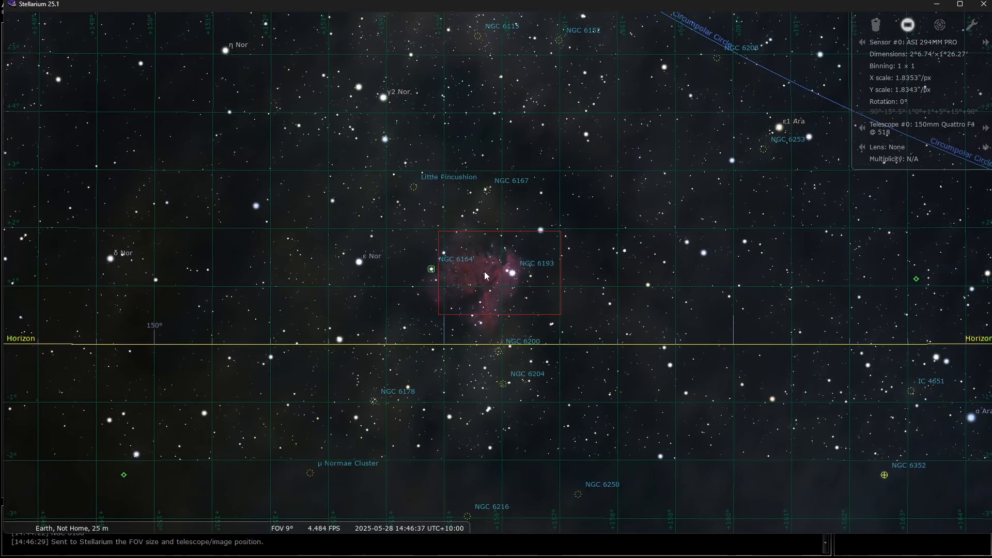
pyautogui.scroll(3, 485, 275)
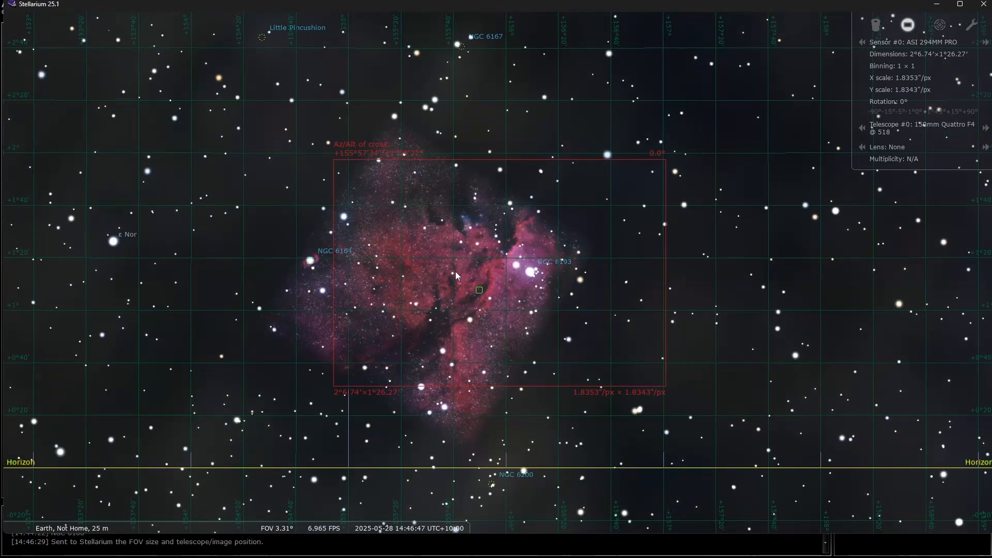
pyautogui.moveTo(454, 278); pyautogui.dragTo(514, 271)
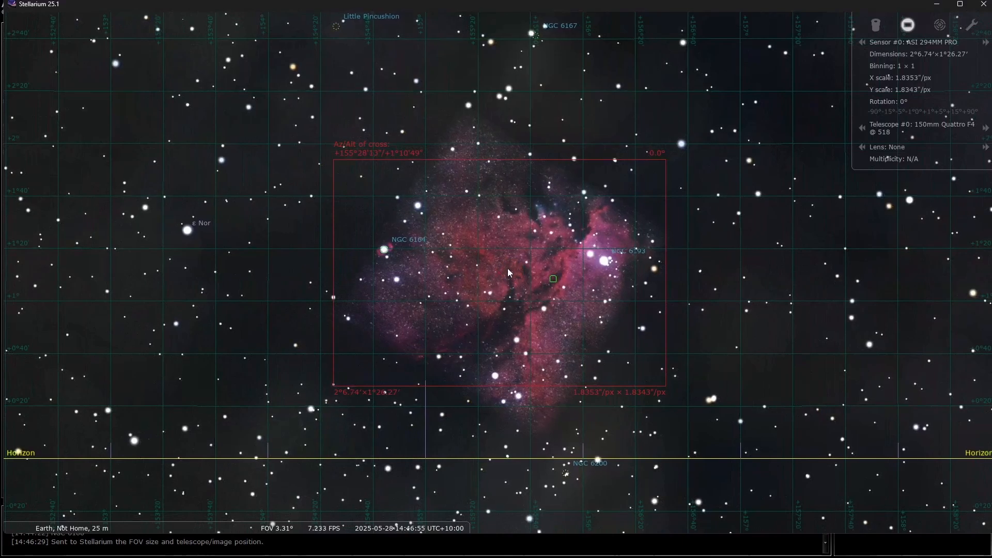
pyautogui.moveTo(507, 281)
pyautogui.mouseDown()
pyautogui.moveTo(507, 289)
pyautogui.moveTo(513, 264)
pyautogui.mouseUp()
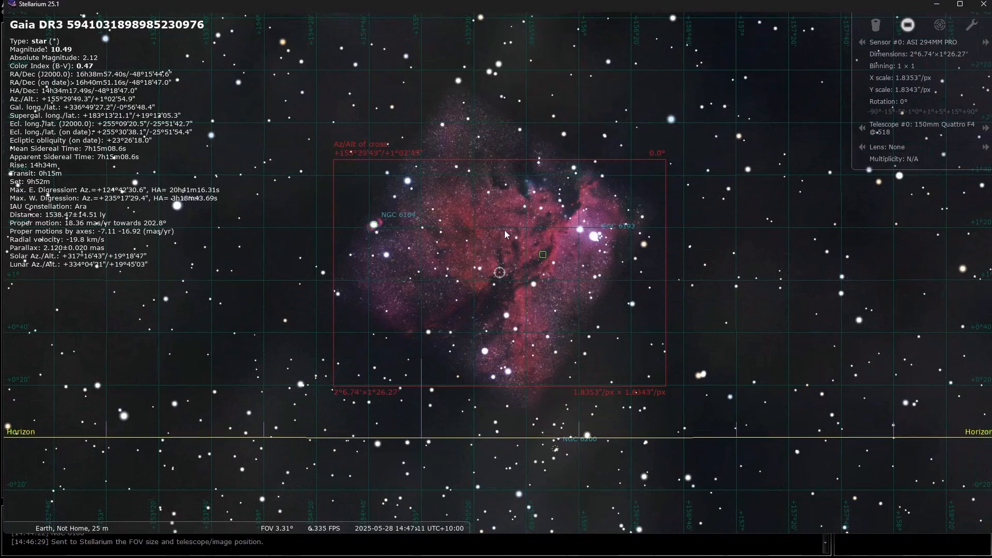
# Switch back to APT and move the text NGC 6188 in the ToDo entry from Object to Name/Note
pyautogui.moveTo(216, 554)
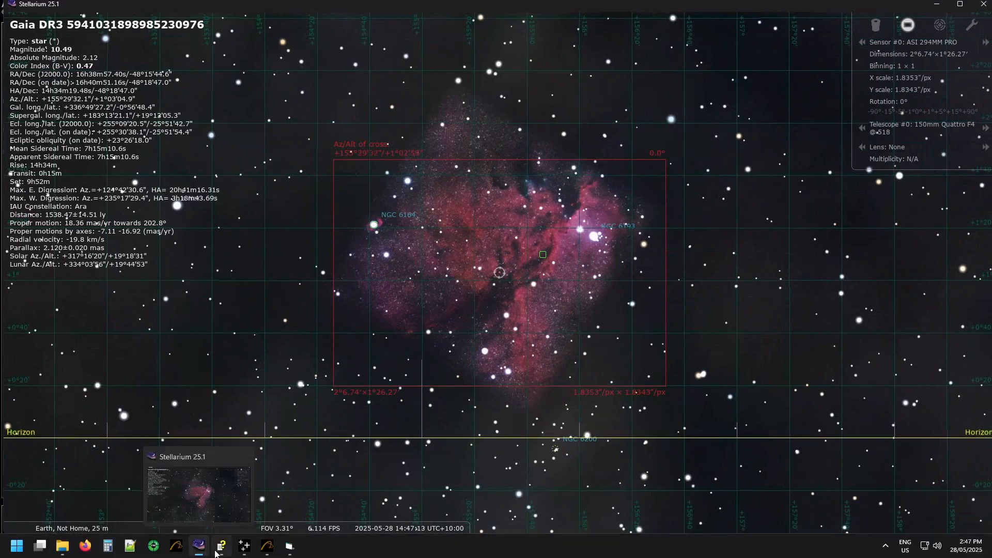
pyautogui.click(267, 546)
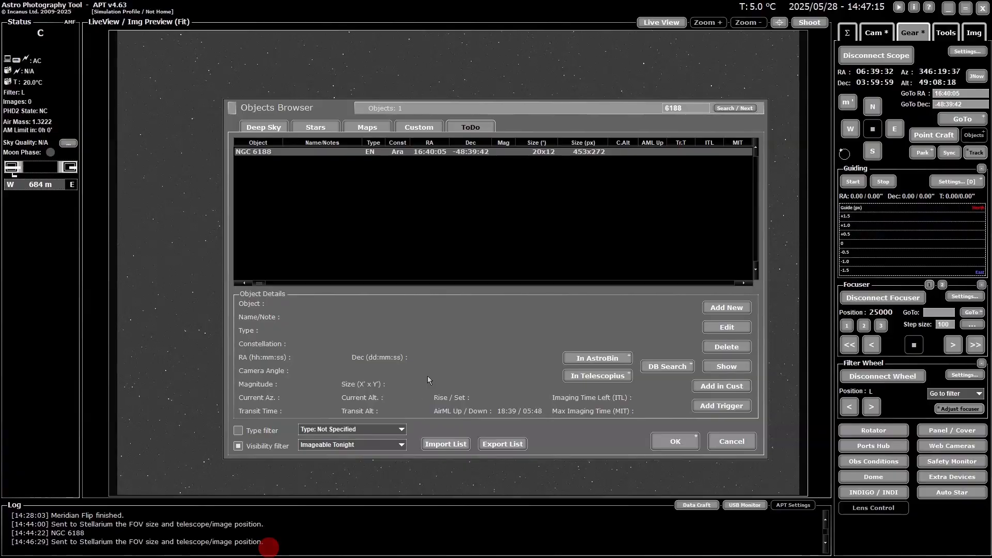
pyautogui.click(720, 327)
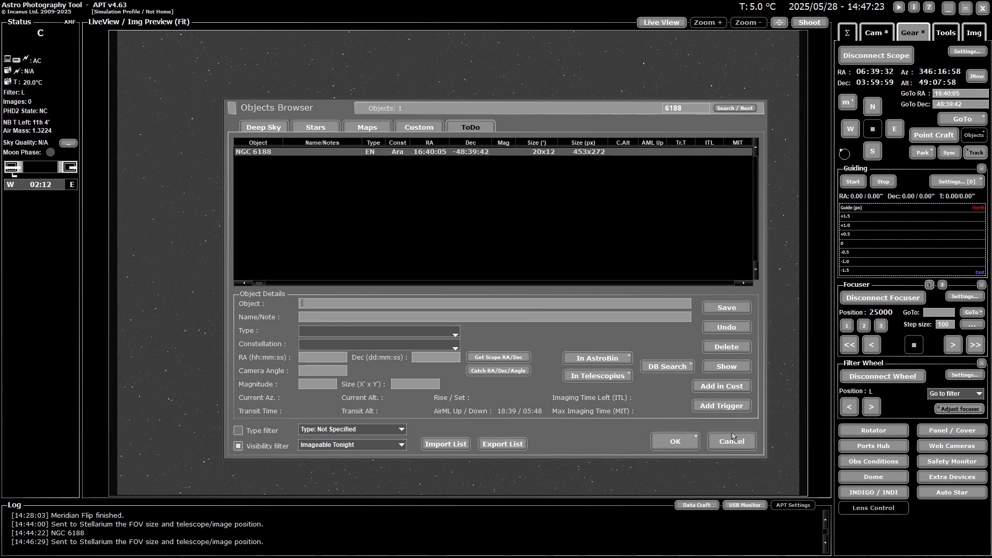
pyautogui.click(724, 328)
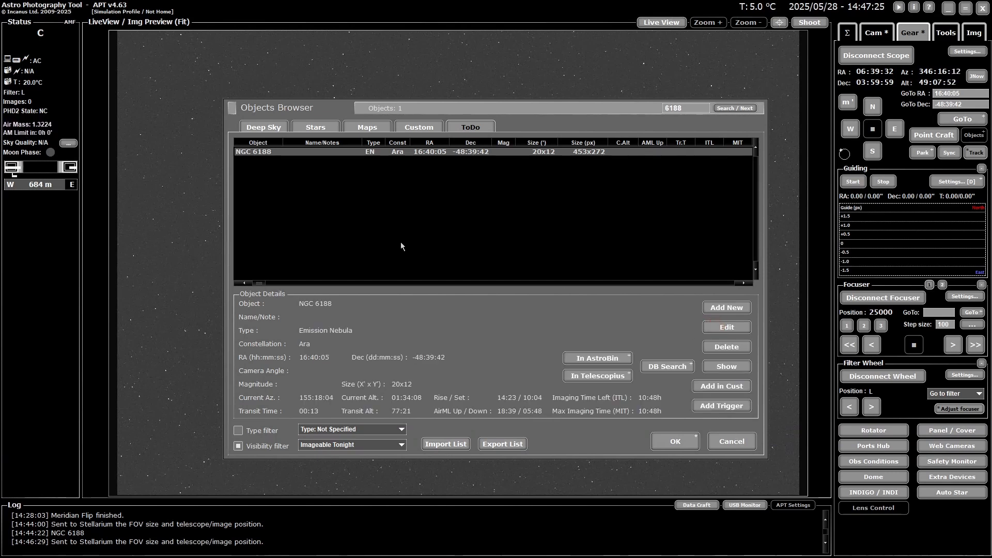
pyautogui.click(345, 152)
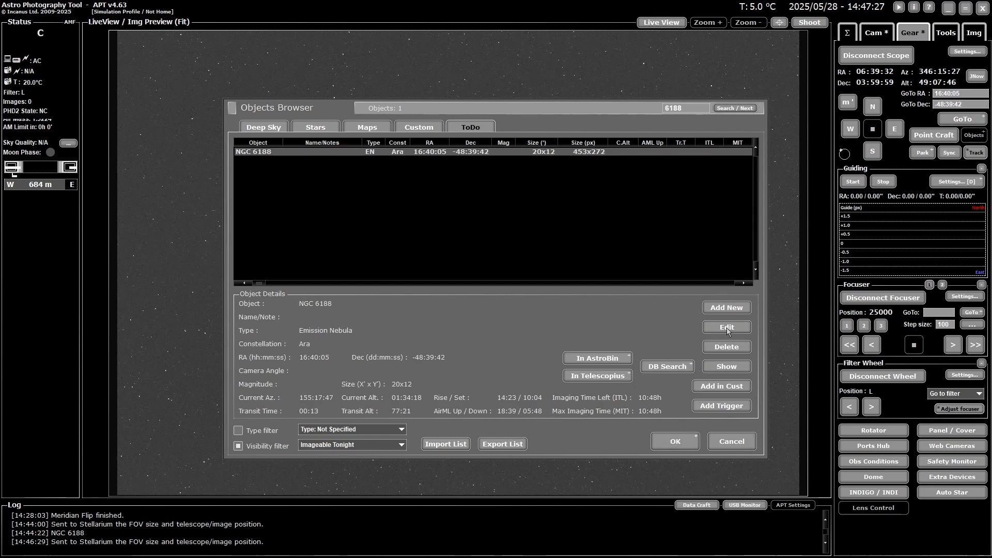
pyautogui.click(726, 328)
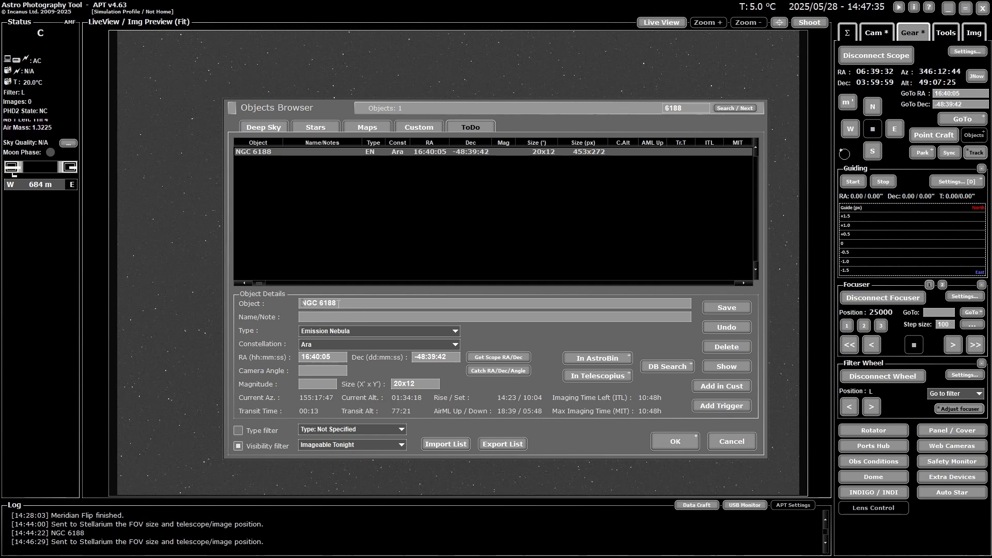
pyautogui.moveTo(338, 304); pyautogui.dragTo(277, 306)
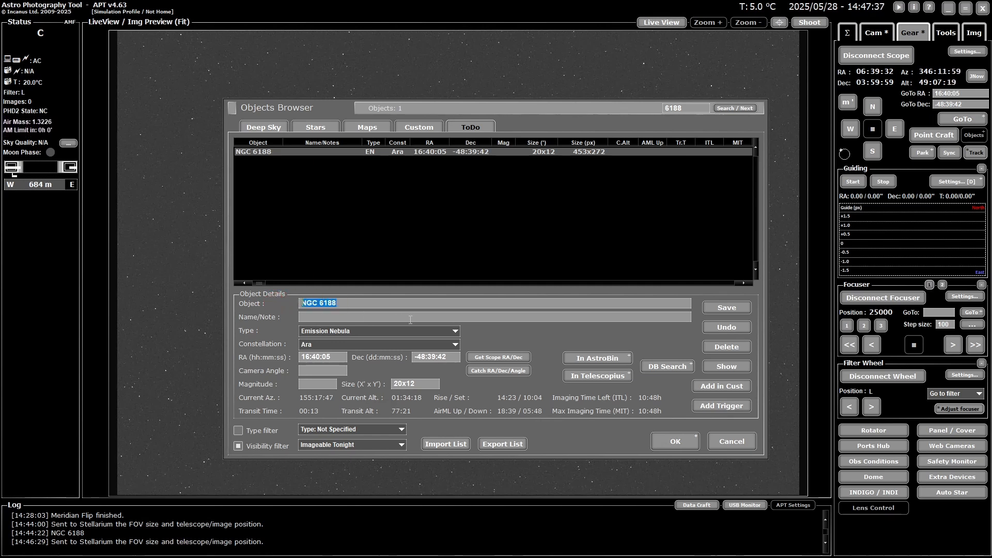
pyautogui.hotkey('ctrl', 'x')
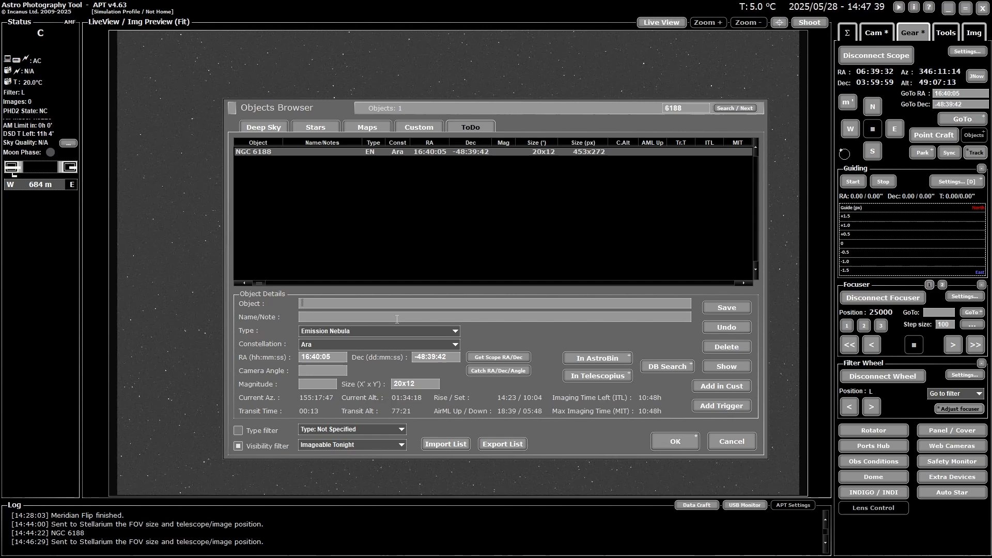
pyautogui.click(358, 316)
pyautogui.hotkey('ctrl', 'v')
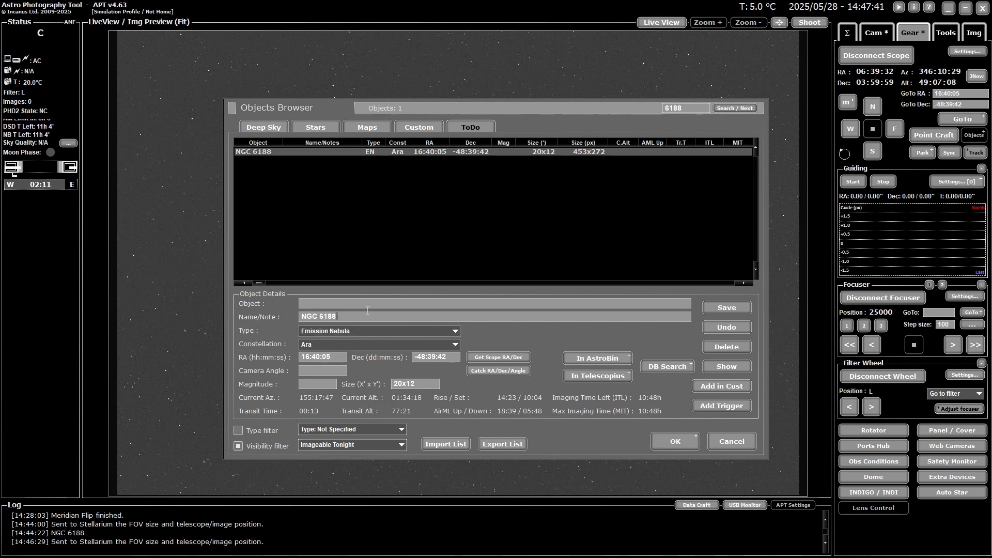
# Name the object Dragons of Ara, catch its RA, Dec and camera angle from the Stellarium framing, and save the entry
pyautogui.click(362, 301)
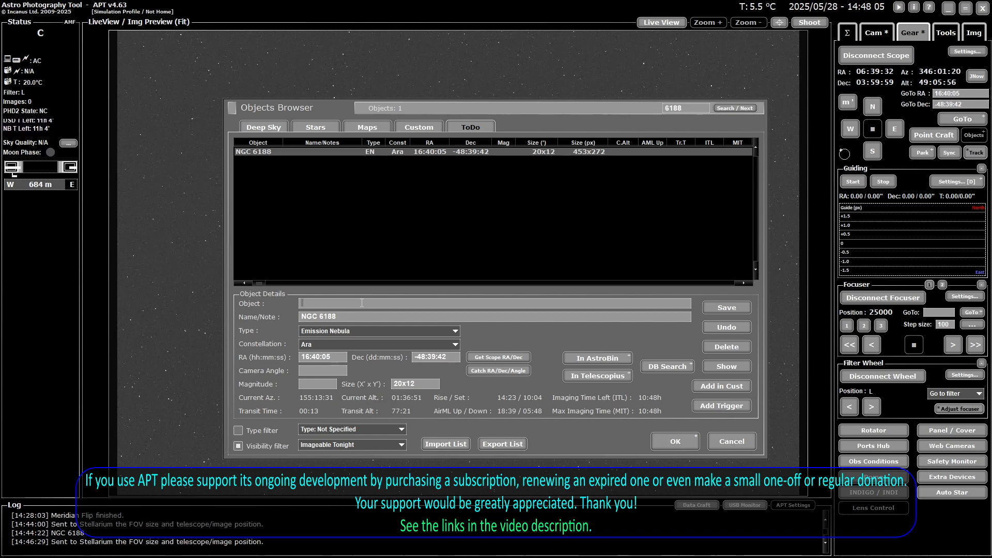
pyautogui.write('Dr')
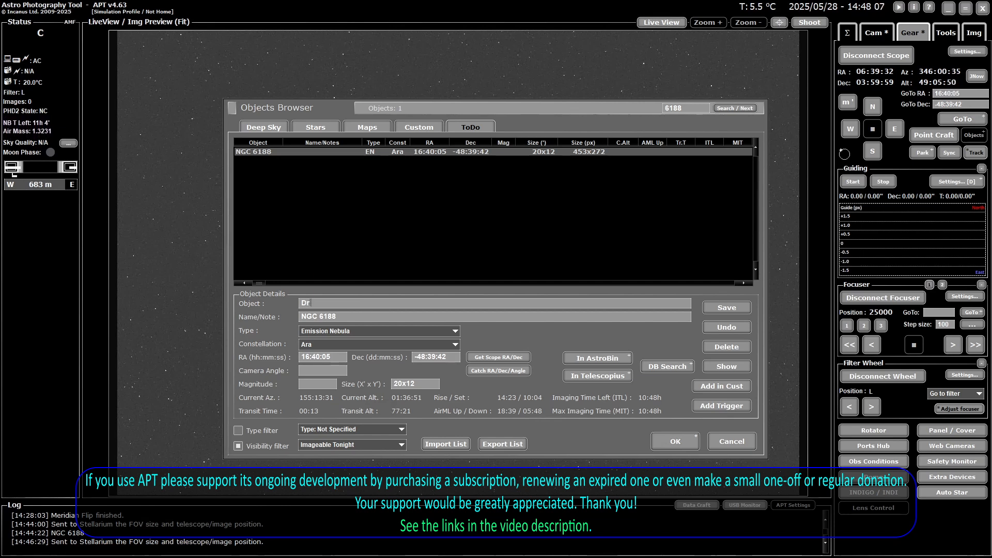
pyautogui.write('ago')
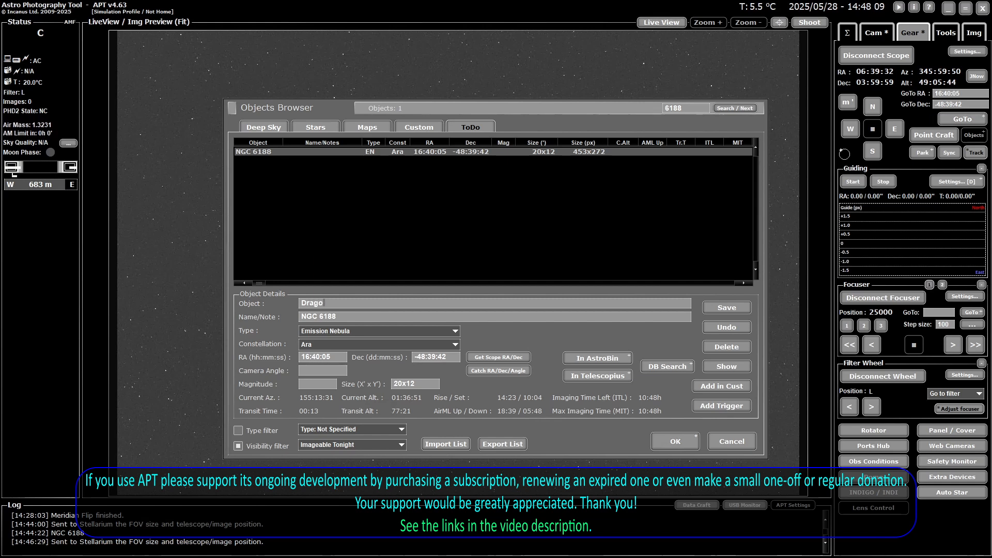
pyautogui.write('ns of Ara')
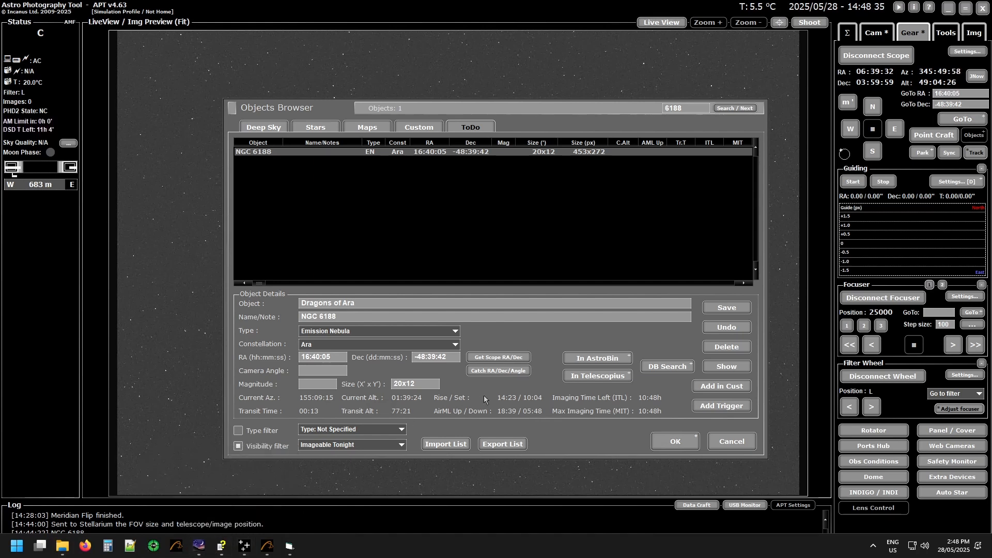
pyautogui.click(498, 371)
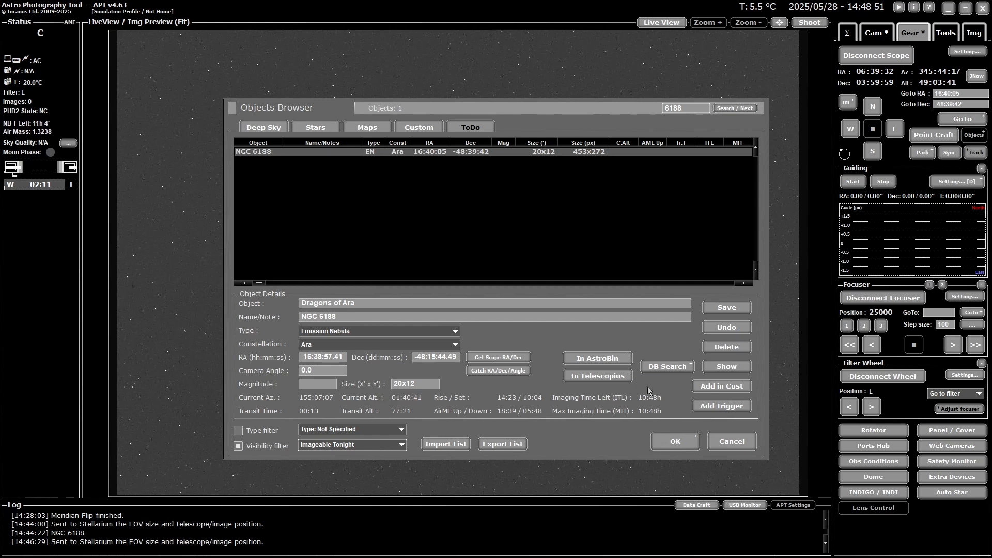
pyautogui.click(728, 309)
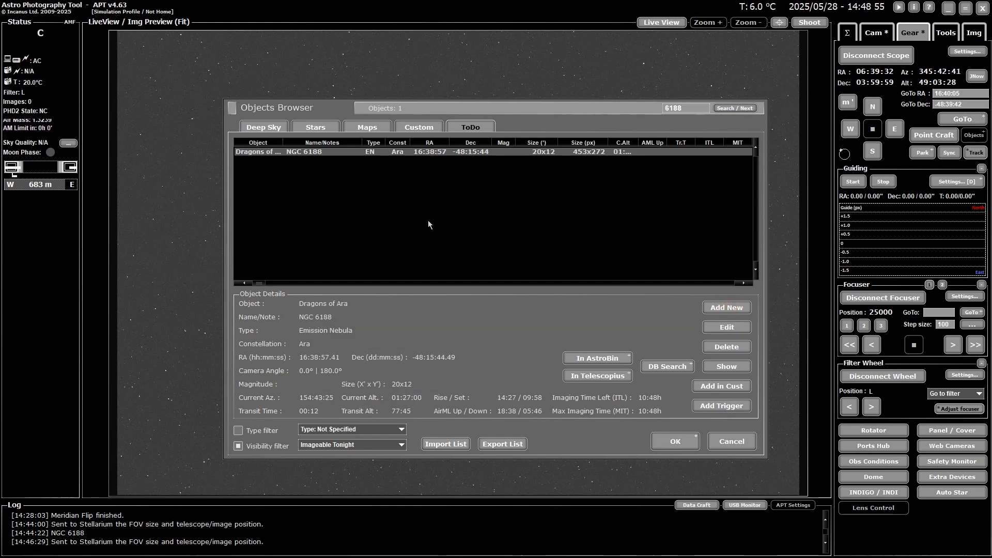
# Show the deep-sky catalogue's NGC 6188 in Stellarium, clear the star selection, and examine the default framing of the nebula
pyautogui.click(264, 127)
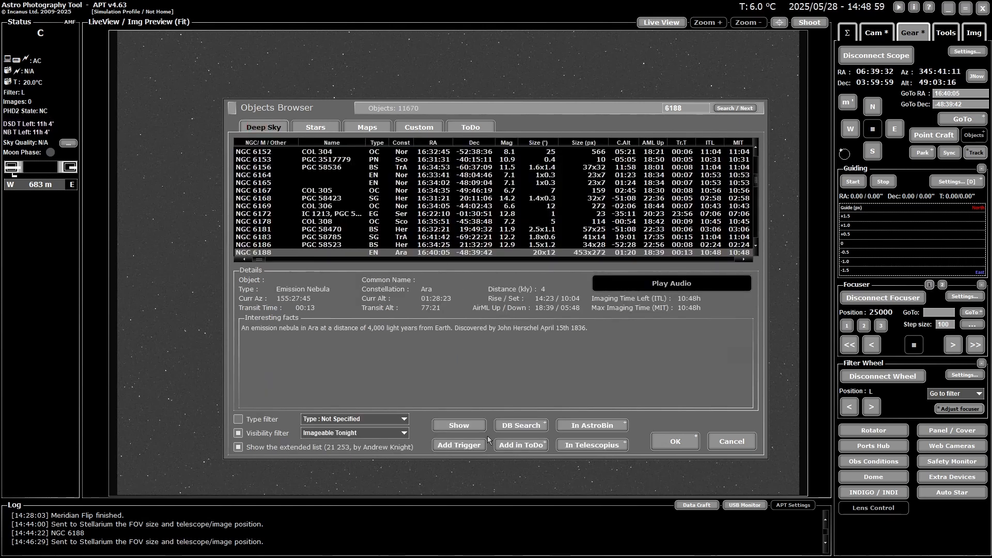
pyautogui.click(459, 425)
pyautogui.moveTo(121, 557)
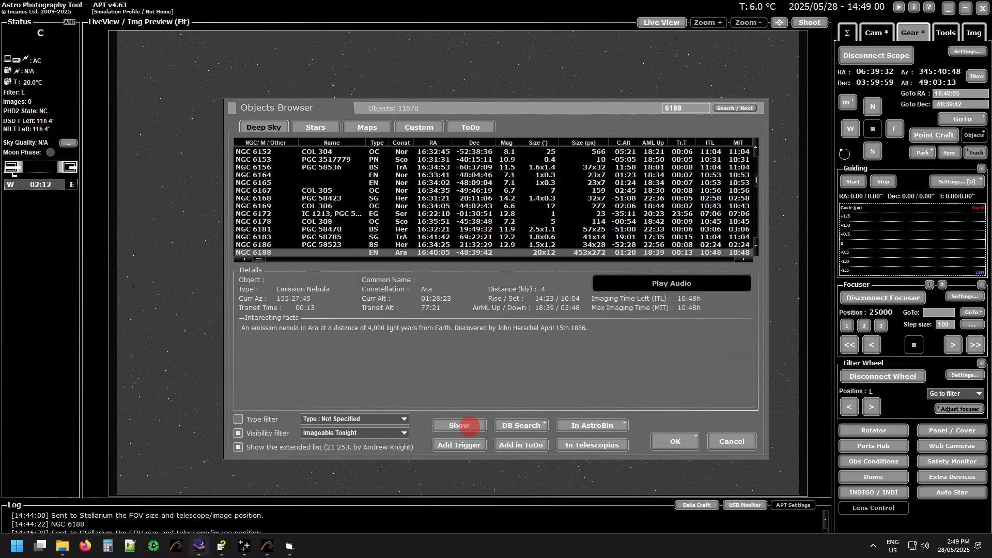
pyautogui.click(199, 546)
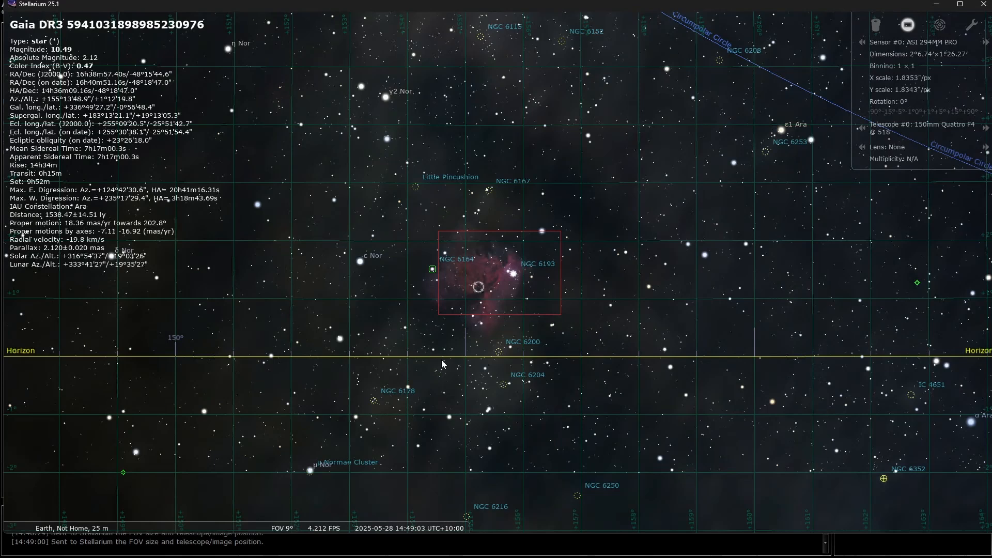
pyautogui.rightClick(485, 290)
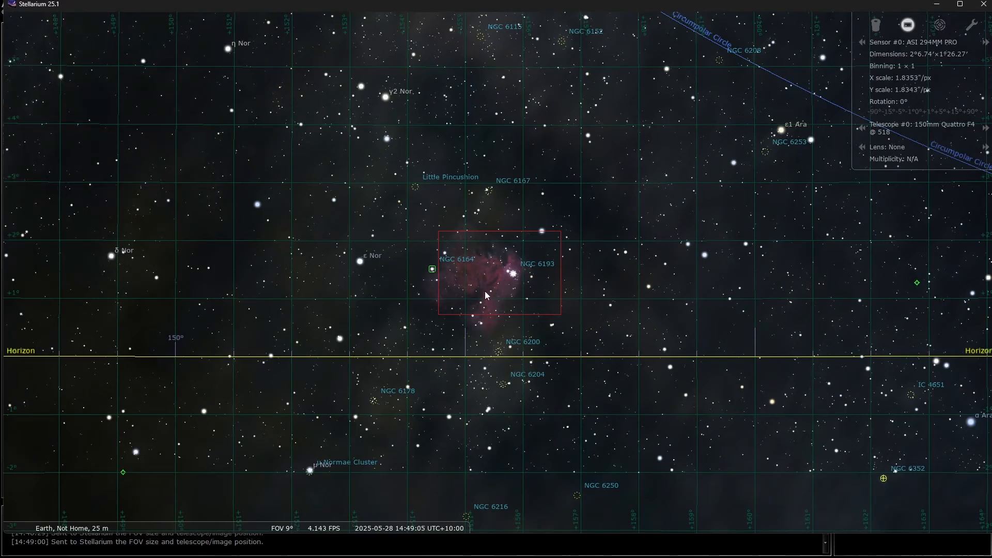
pyautogui.scroll(2, 485, 290)
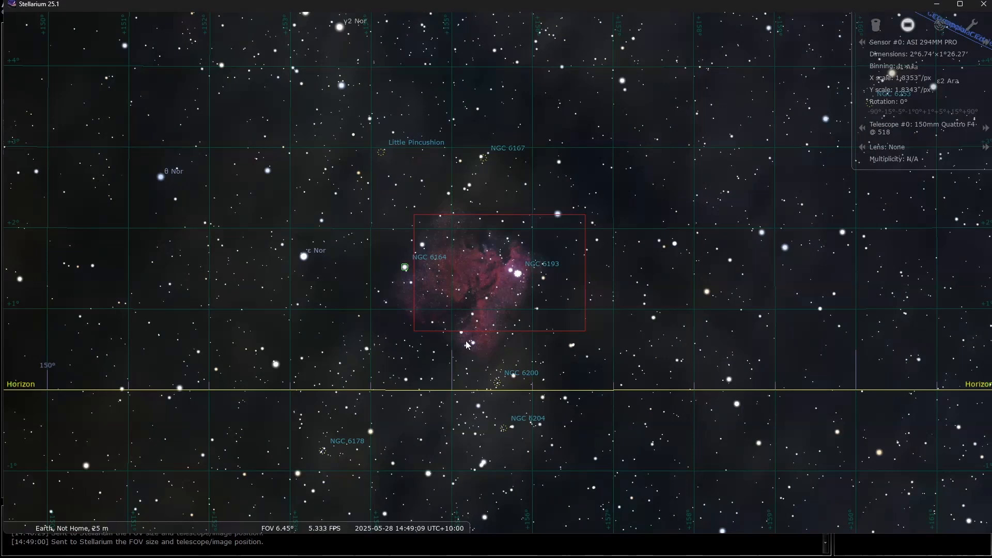
pyautogui.moveTo(240, 555)
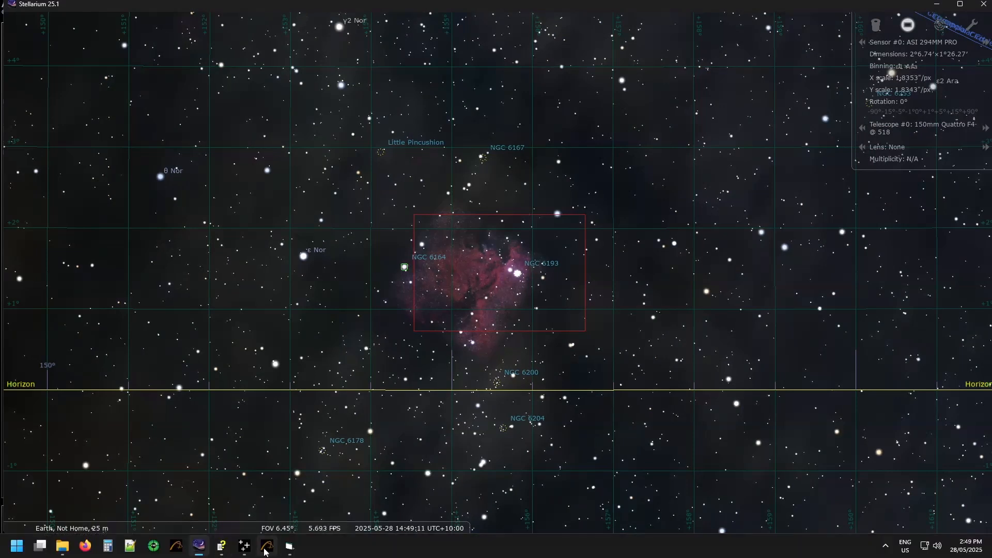
# Switch back to APT, show the ToDo list's Dragons of Ara in Stellarium, and examine the saved framing of the nebula
pyautogui.click(267, 546)
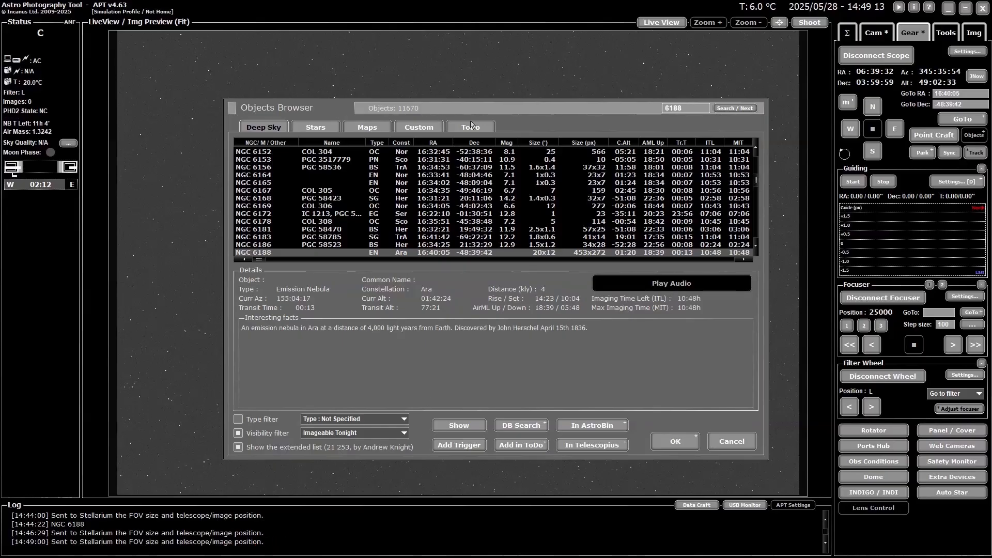
pyautogui.click(470, 127)
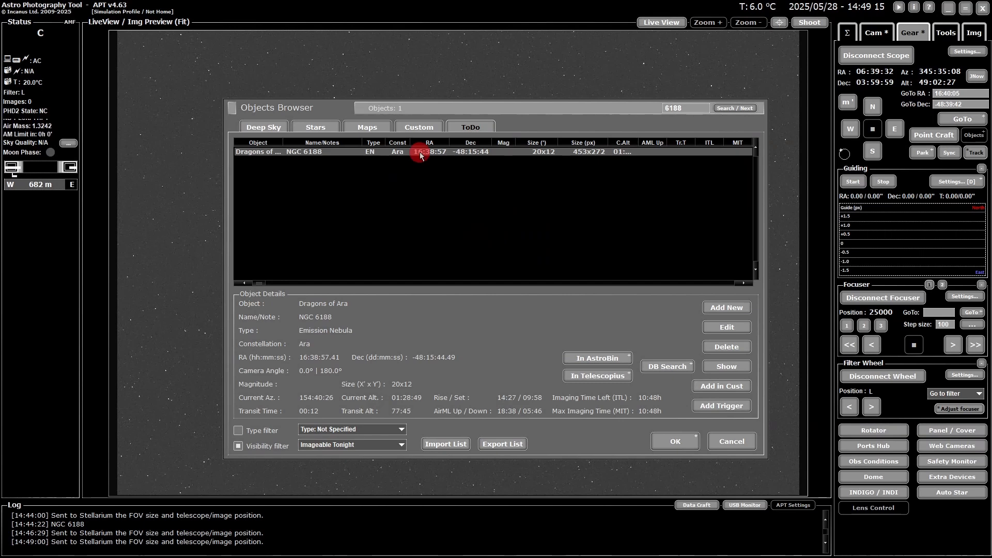
pyautogui.click(727, 368)
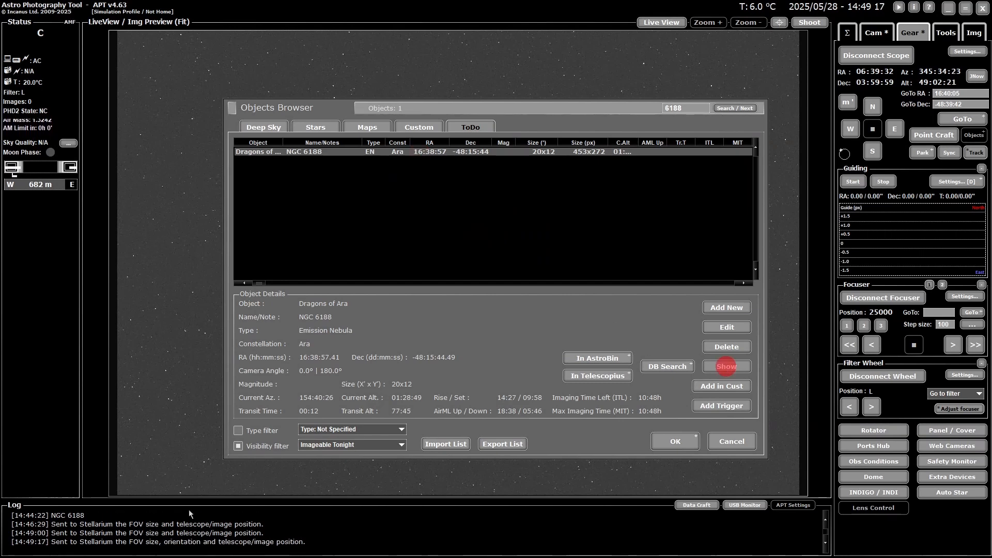
pyautogui.click(198, 548)
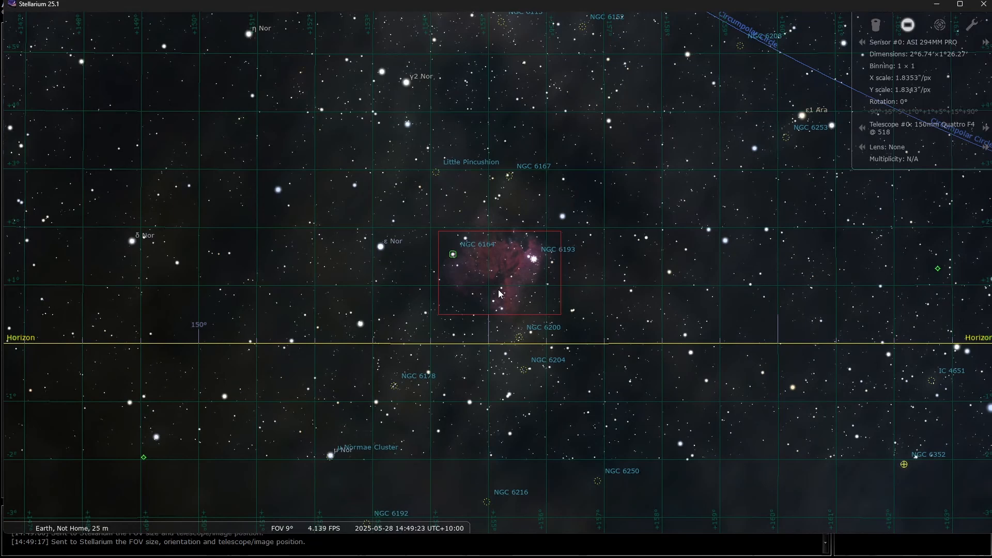
pyautogui.moveTo(327, 541)
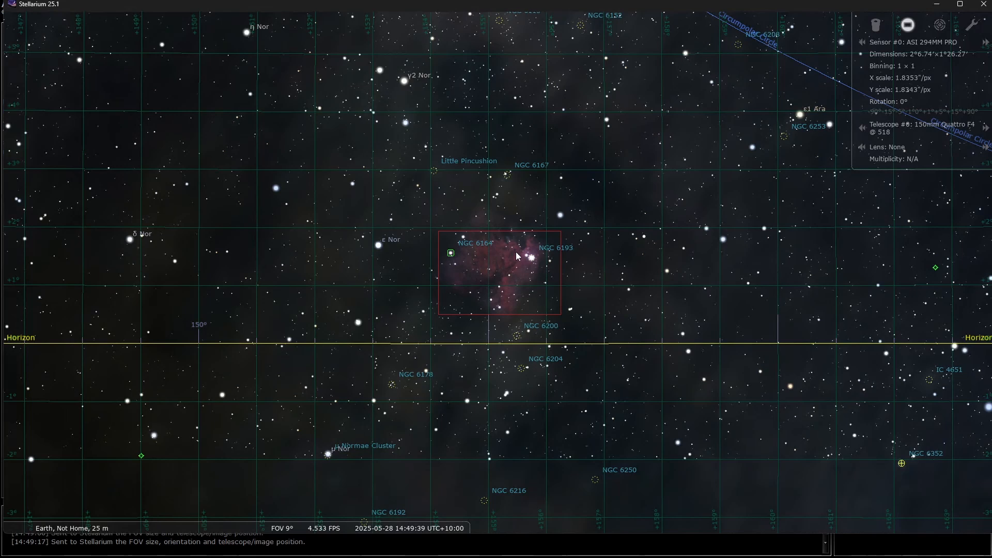
# Move from Ara across the Stellarium sky to the Carina region and select the Whirling Dervish Nebula
pyautogui.scroll(-3, 515, 252)
pyautogui.scroll(-5, 600, 202)
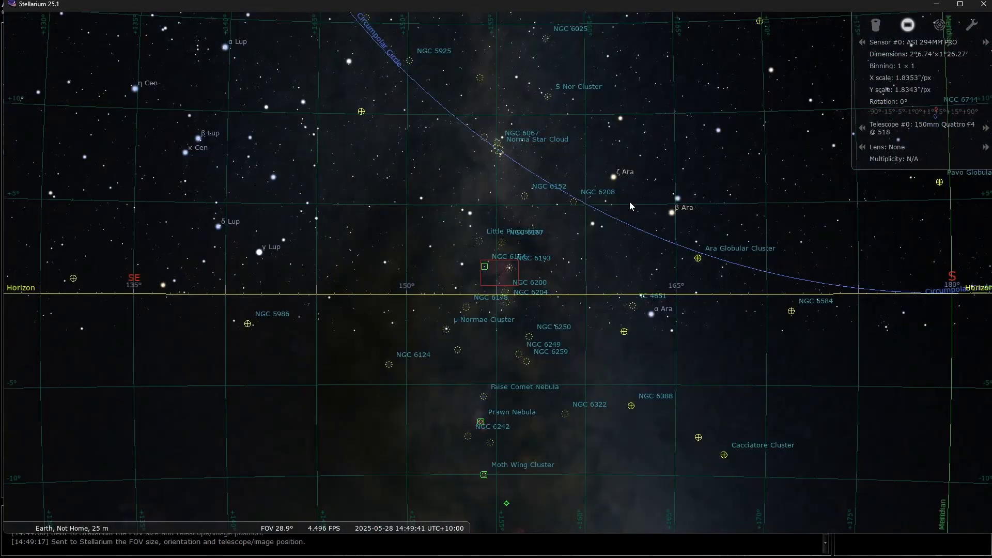
pyautogui.click(689, 122)
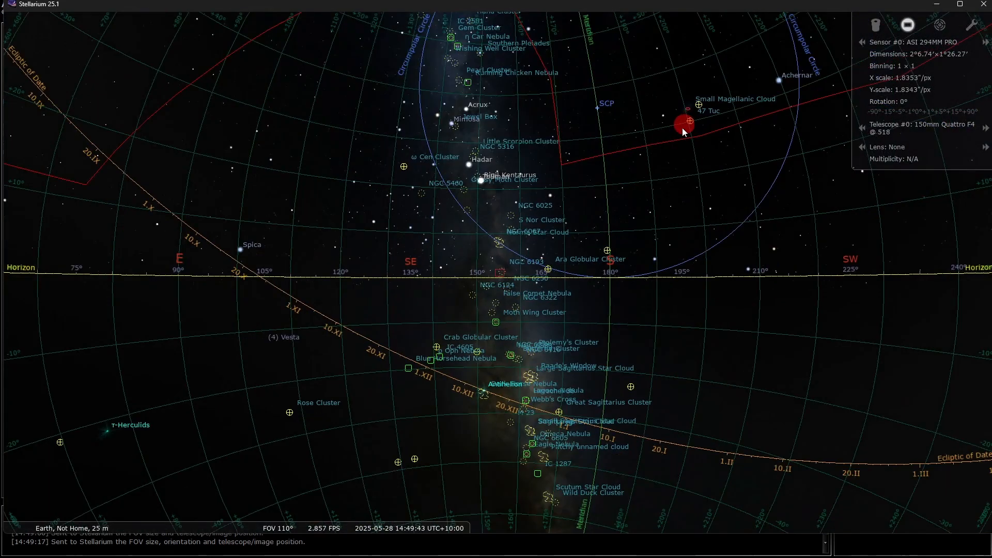
pyautogui.moveTo(685, 127)
pyautogui.mouseDown()
pyautogui.moveTo(631, 166)
pyautogui.moveTo(615, 244)
pyautogui.mouseUp()
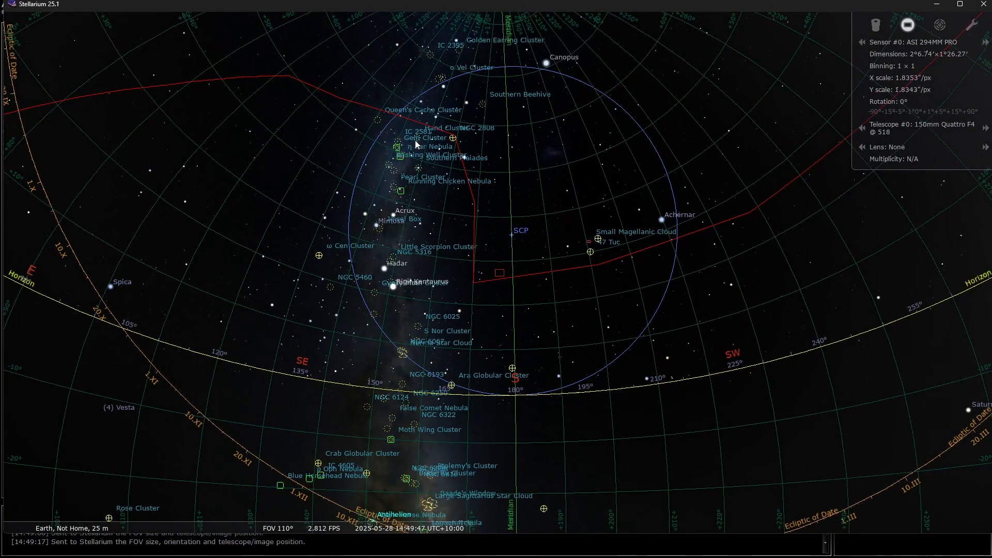
pyautogui.scroll(3, 409, 137)
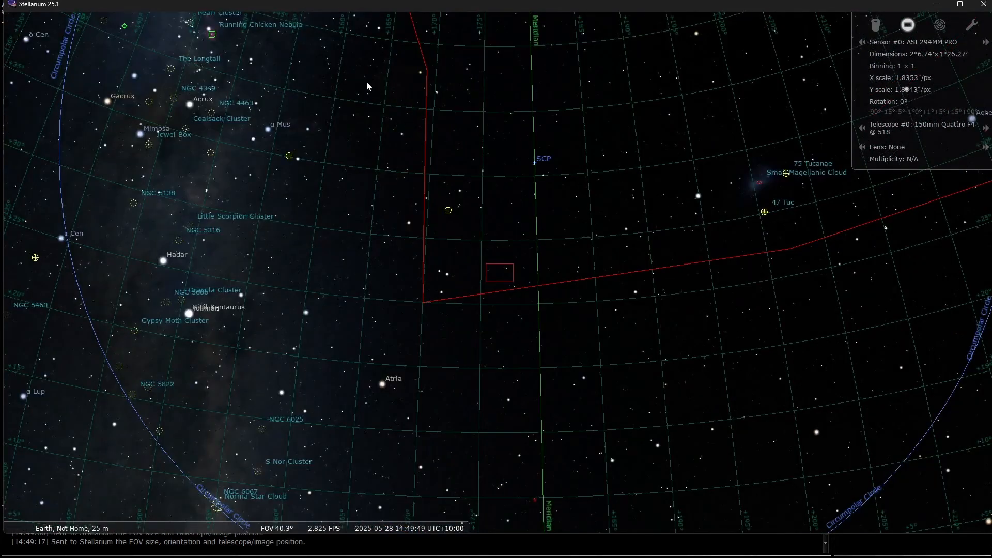
pyautogui.moveTo(409, 150)
pyautogui.mouseDown()
pyautogui.moveTo(487, 278)
pyautogui.moveTo(556, 325)
pyautogui.moveTo(600, 377)
pyautogui.mouseUp()
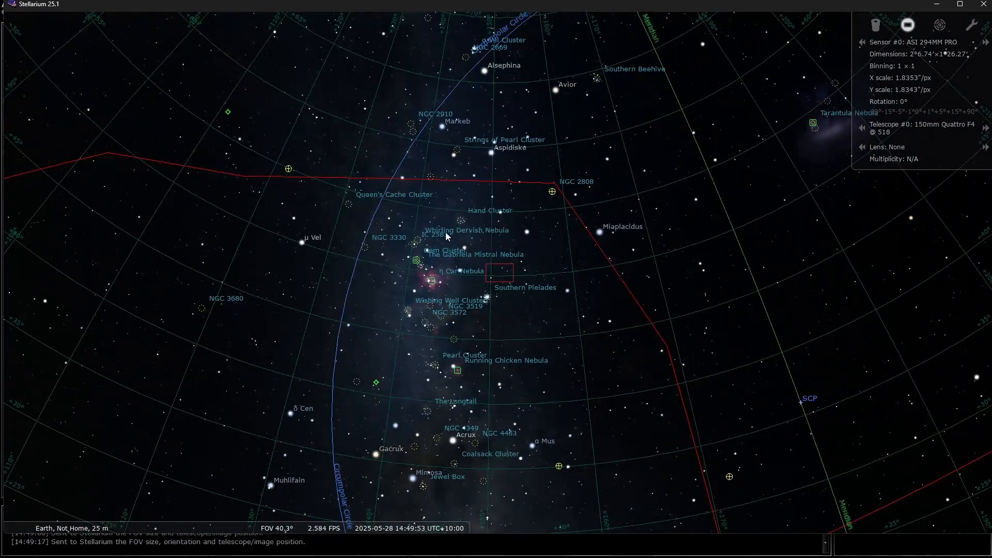
pyautogui.moveTo(422, 239); pyautogui.dragTo(438, 236)
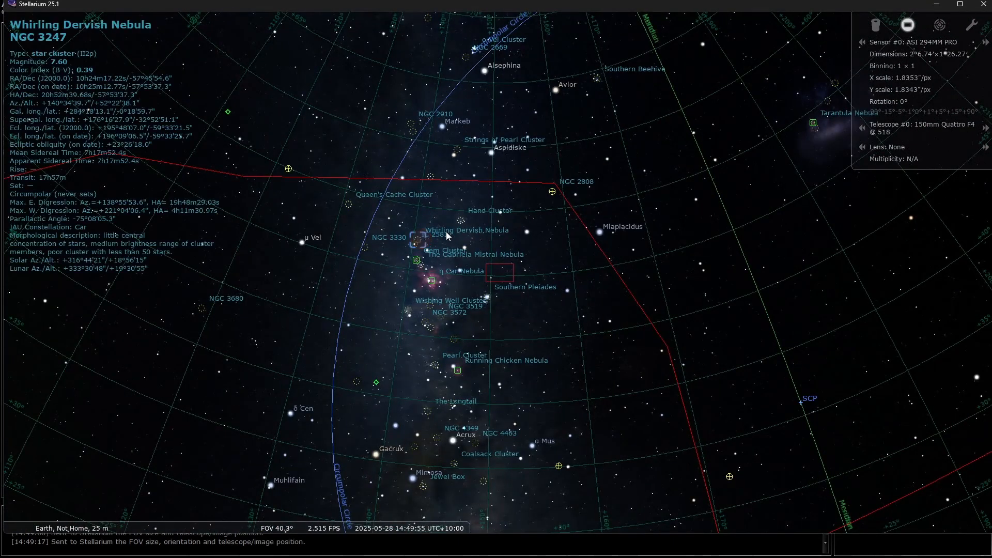
# Centre the Whirling Dervish Nebula, and recentre on a star between it and the Banana Nebula to fit both in the sensor frame
pyautogui.press('space')
pyautogui.scroll(2, 506, 265)
pyautogui.scroll(5, 507, 267)
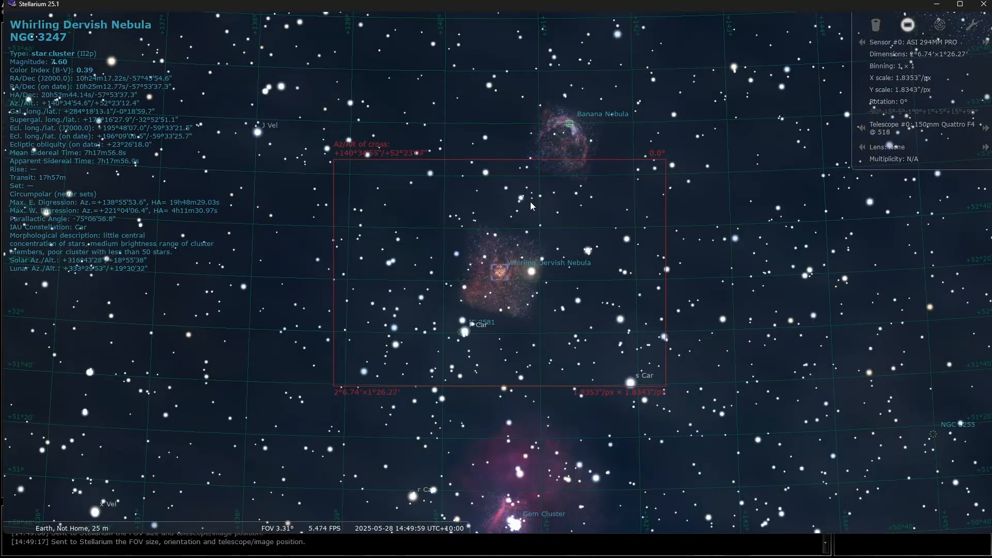
pyautogui.click(533, 203)
pyautogui.press('space')
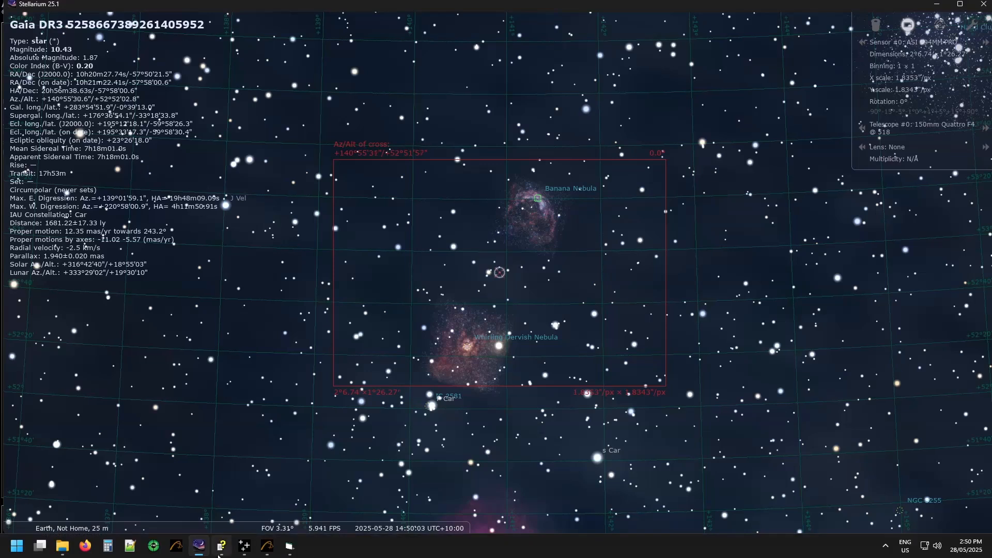
# Switch back to APT, copy Dragons of Ara from the ToDo list to the Custom list, and delete its ToDo record
pyautogui.click(268, 549)
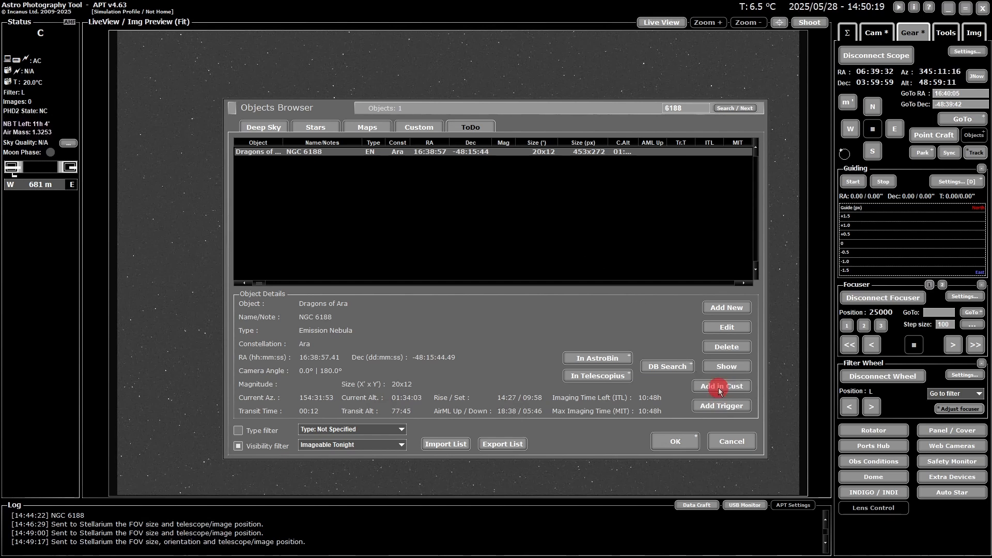
pyautogui.click(438, 127)
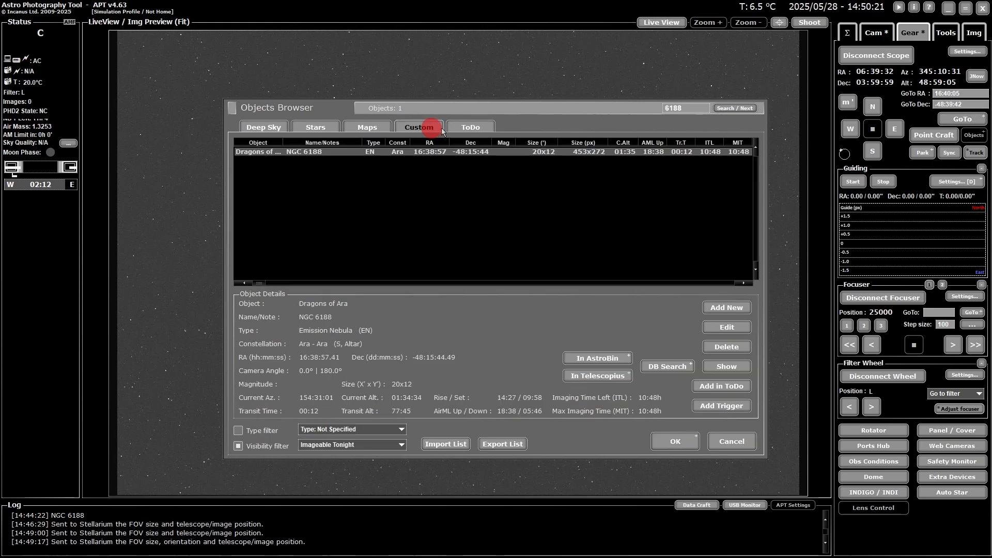
pyautogui.click(467, 128)
pyautogui.click(727, 346)
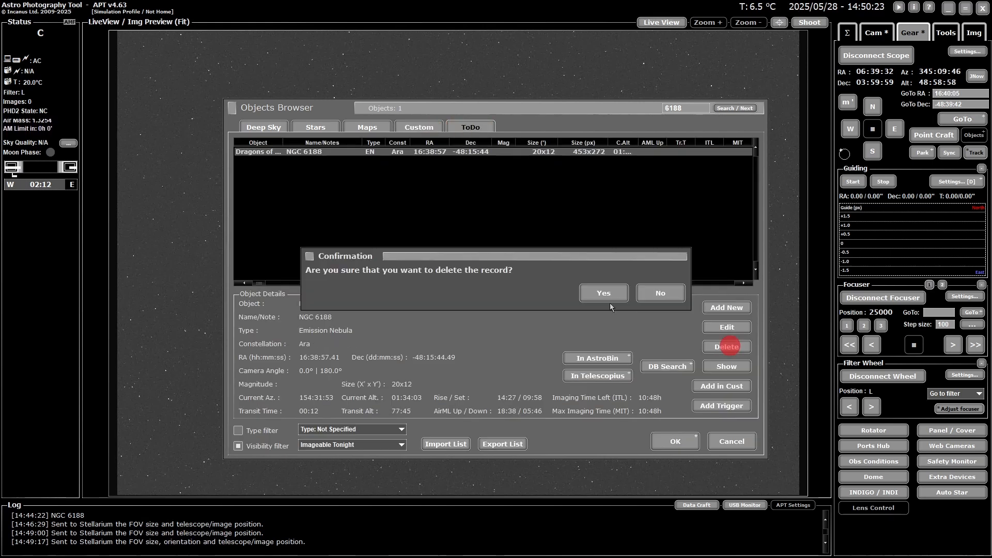
pyautogui.click(611, 291)
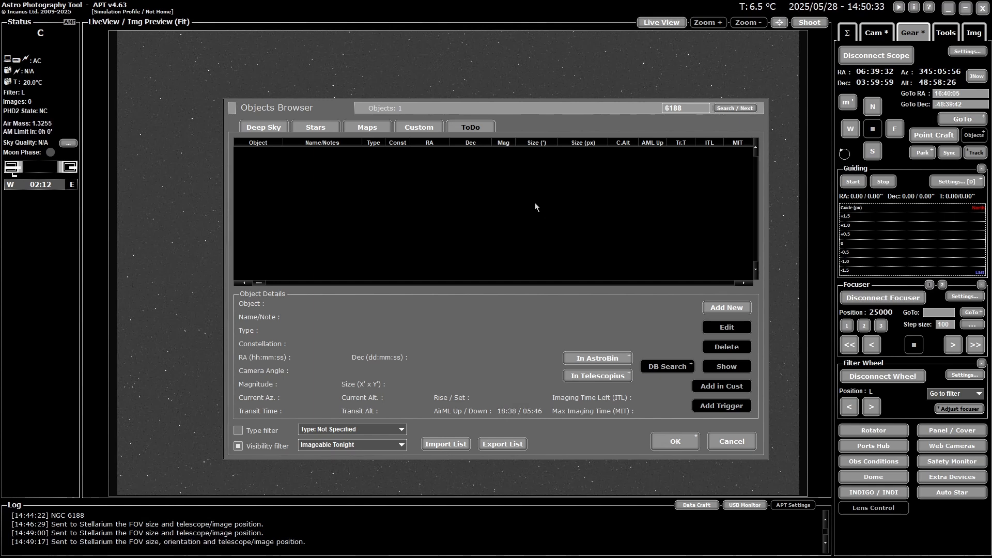
# Open the Custom list, switch to Stellarium, and select the star at the centre of the Banana and Whirling Dervish framing
pyautogui.click(420, 127)
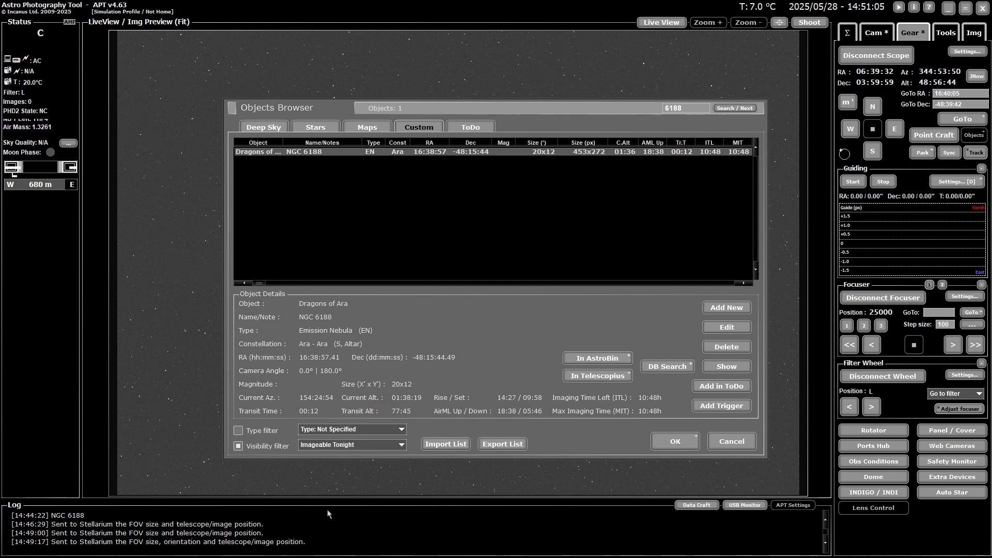
pyautogui.moveTo(199, 553)
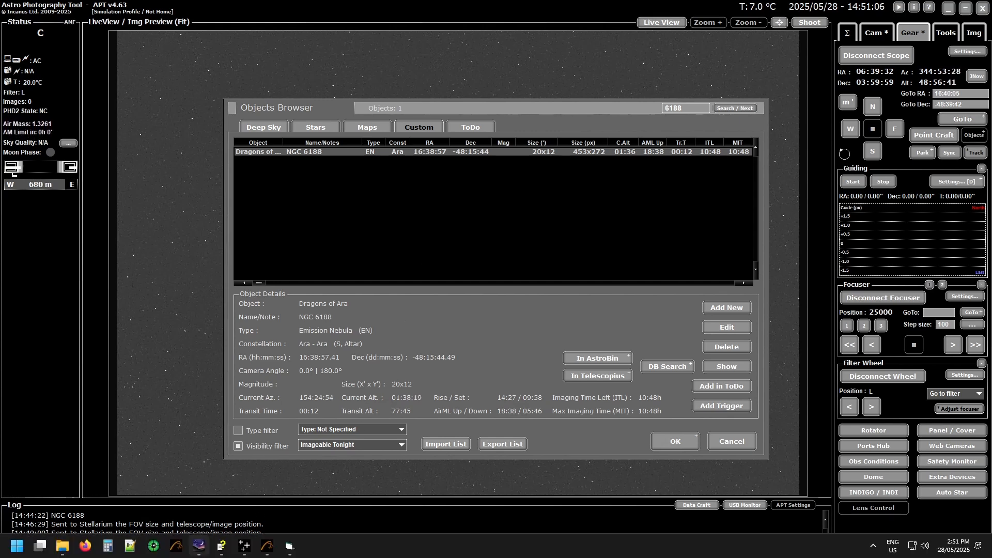
pyautogui.click(198, 549)
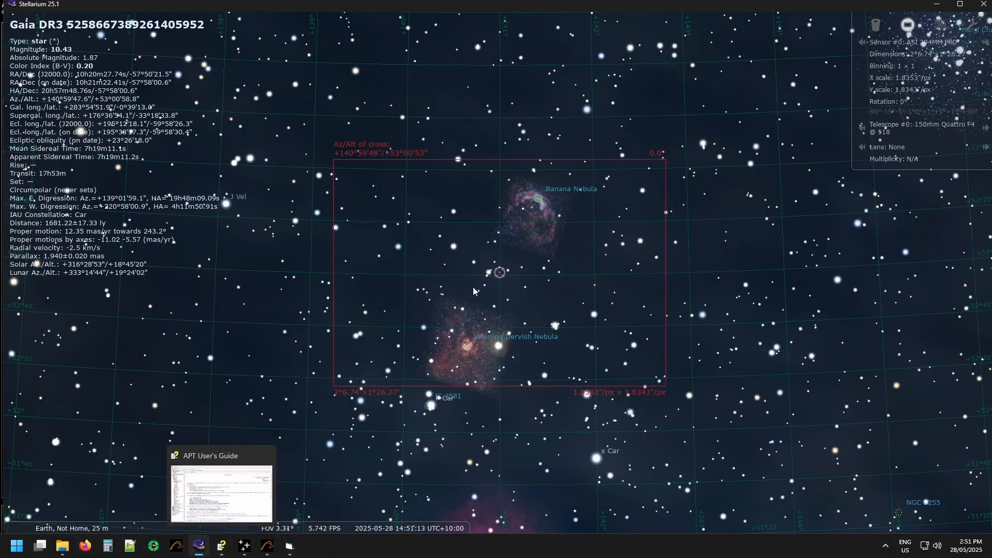
pyautogui.click(500, 274)
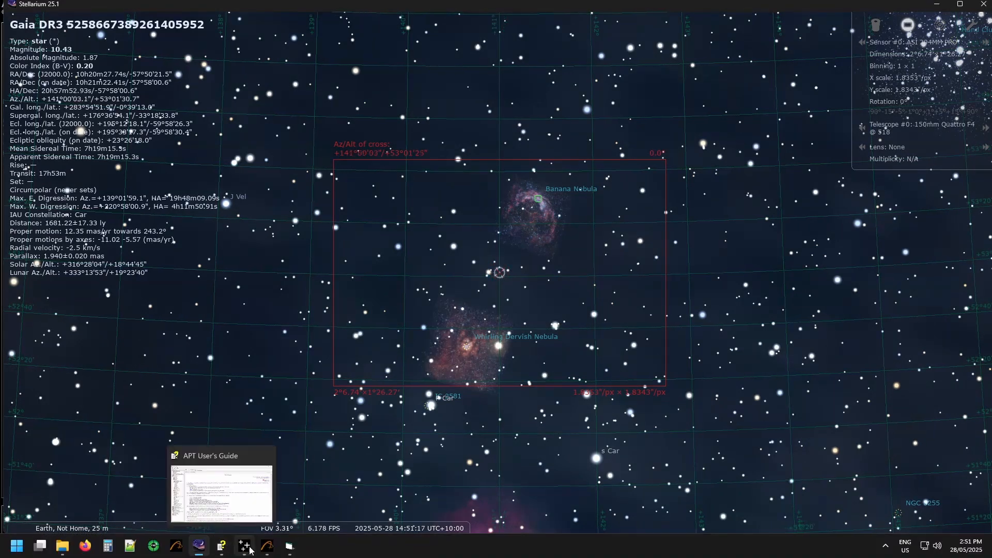
# Switch back to APT, start a new Custom entry, catch its RA, Dec and camera angle from Stellarium, and discard the entry
pyautogui.click(267, 547)
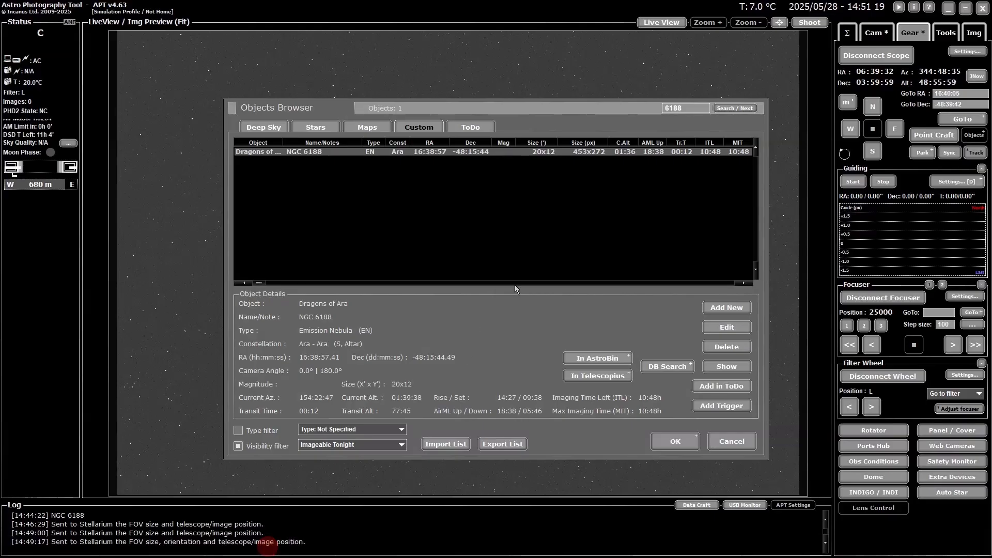
pyautogui.click(727, 327)
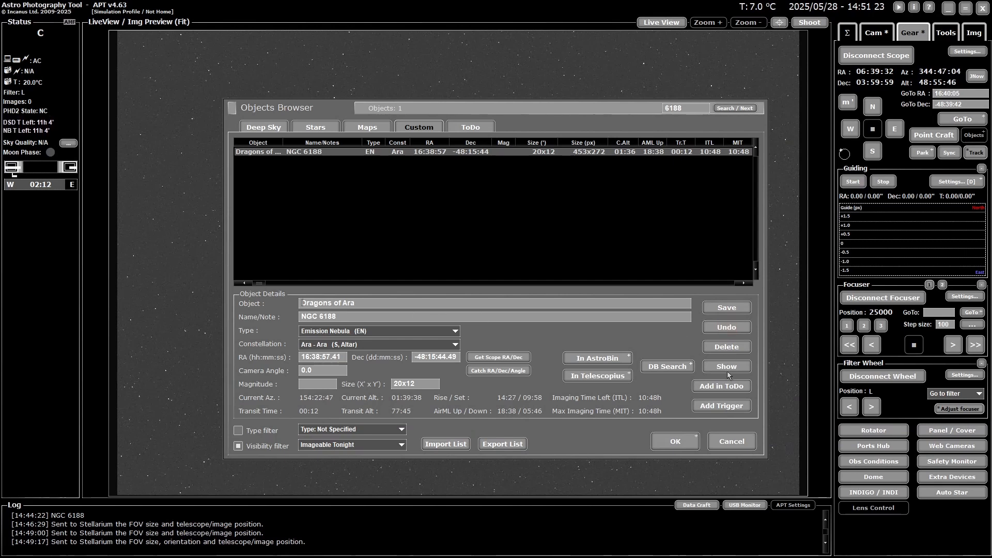
pyautogui.click(730, 327)
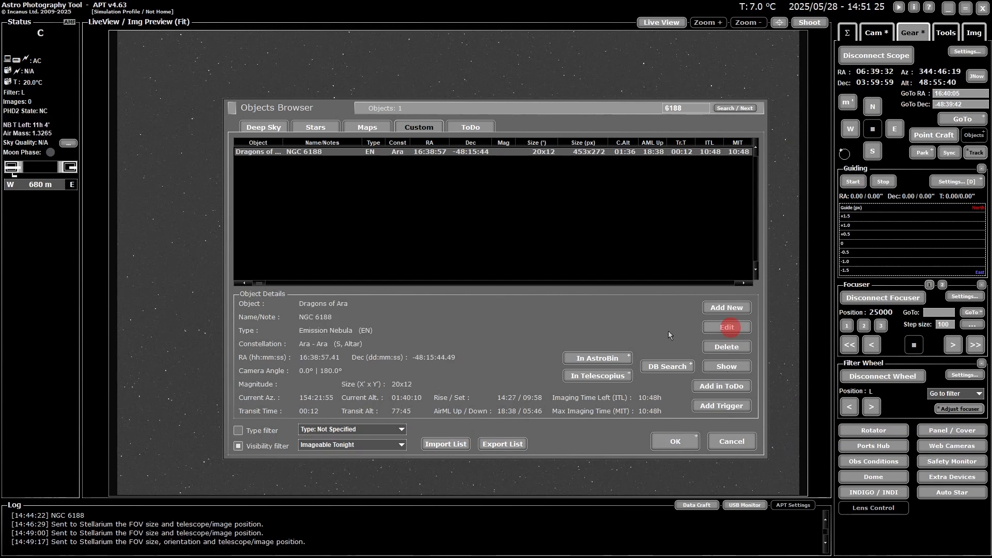
pyautogui.click(722, 309)
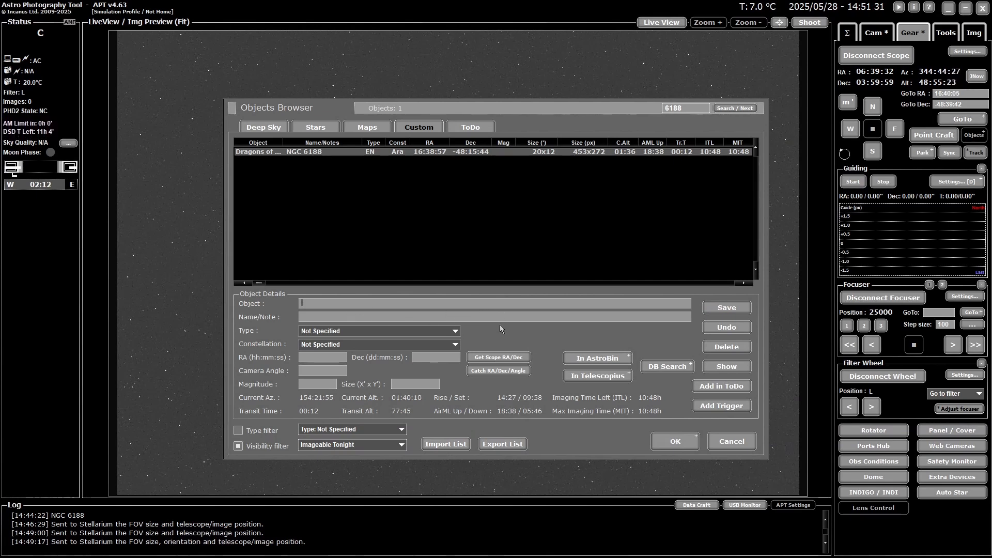
pyautogui.click(493, 372)
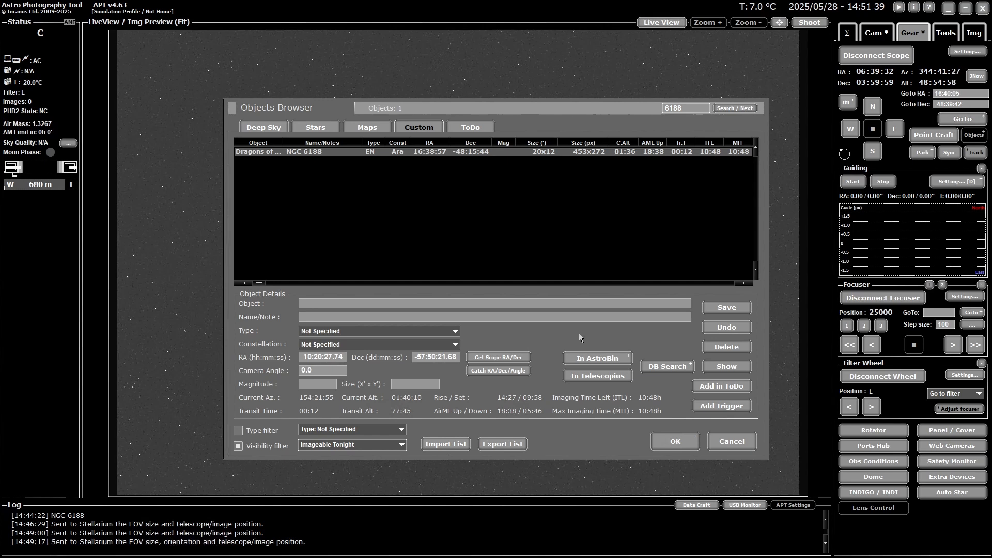
pyautogui.click(728, 327)
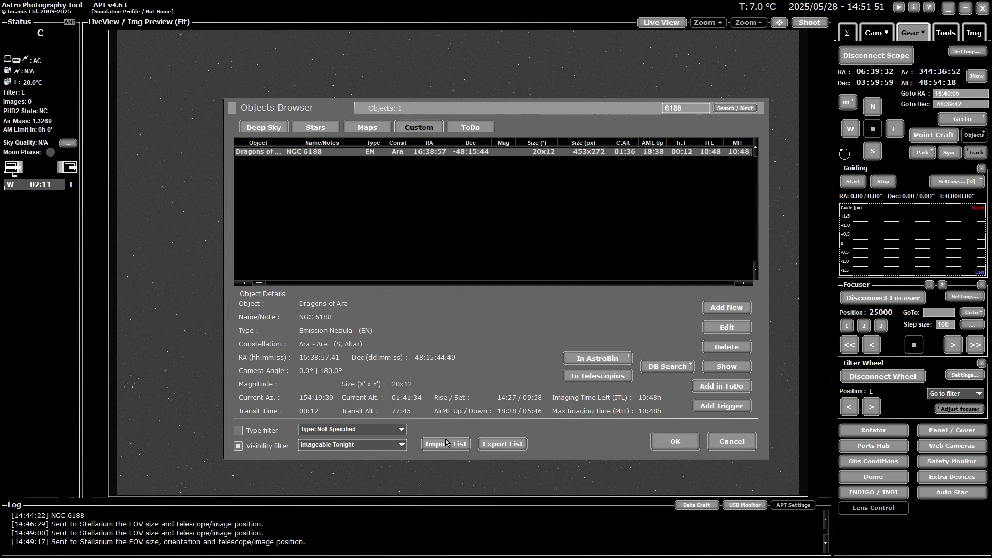
# Review the Custom list's import data formats, cancel the import, and close the Objects Browser without applying an object
pyautogui.click(447, 446)
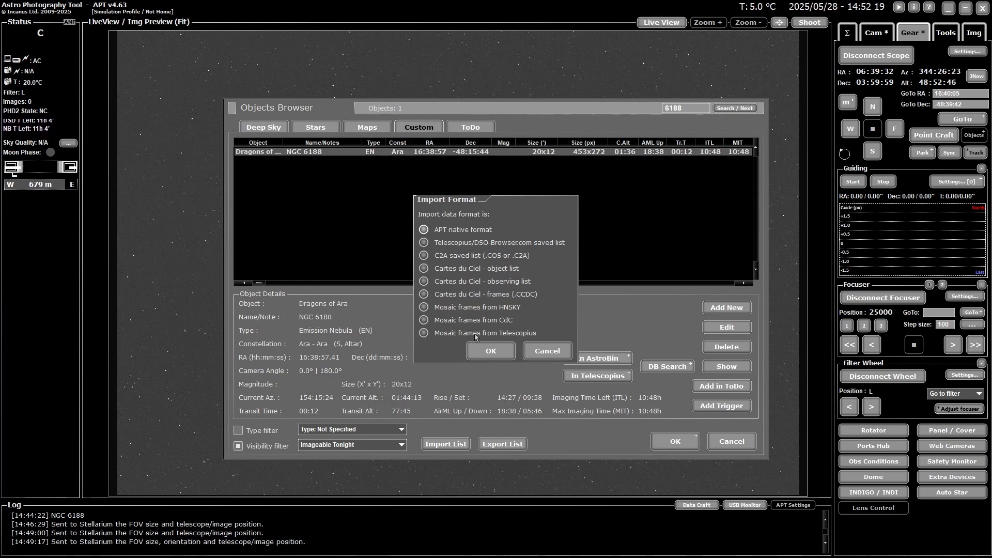
pyautogui.click(547, 352)
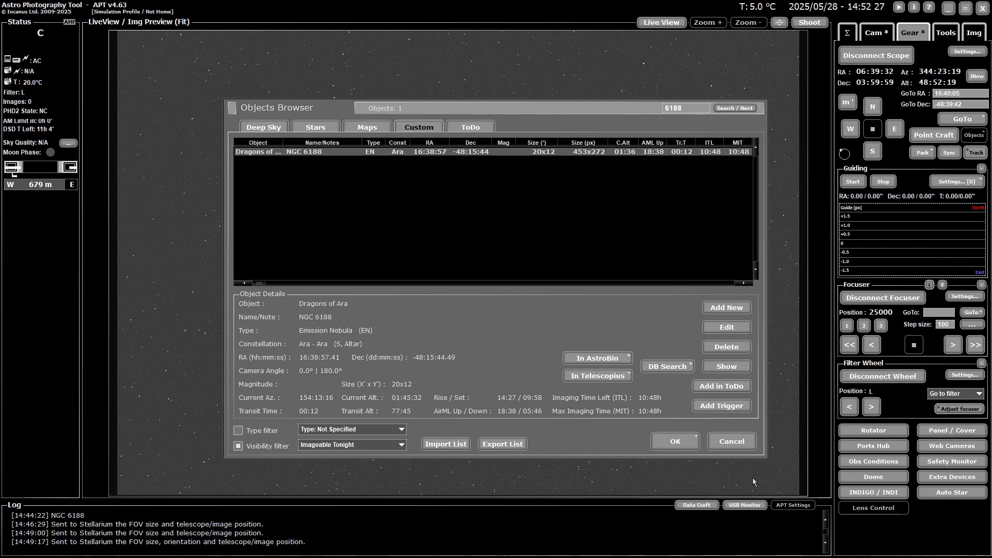
pyautogui.click(734, 443)
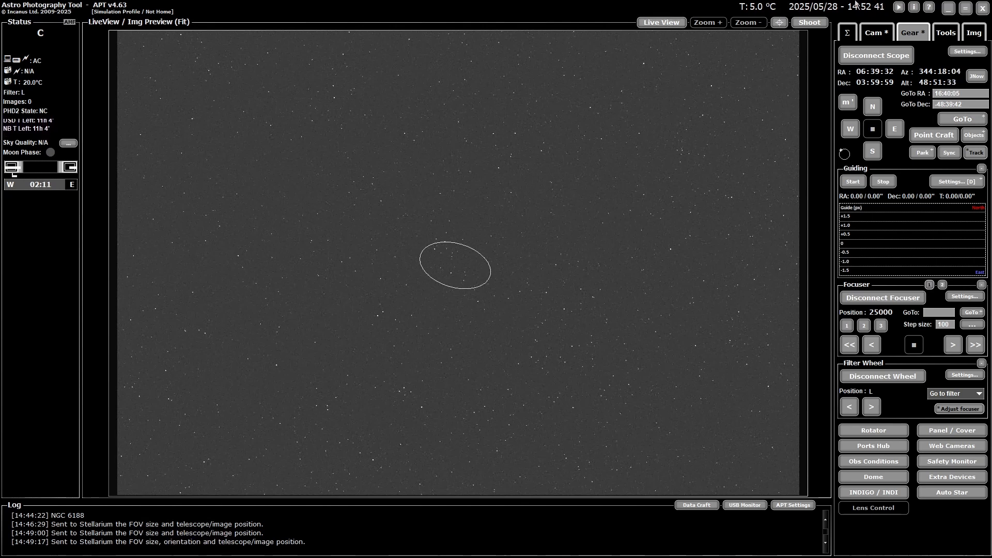
# Turn off the ellipse overlay on the preview and open Mermaid.jpg from the parent folder C:\astro_mages_source
pyautogui.click(779, 22)
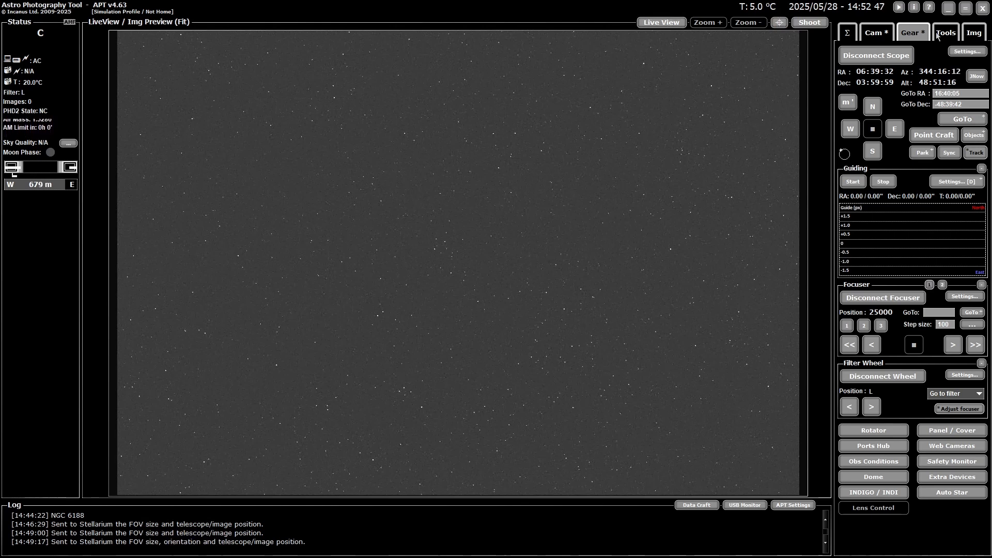
pyautogui.click(974, 34)
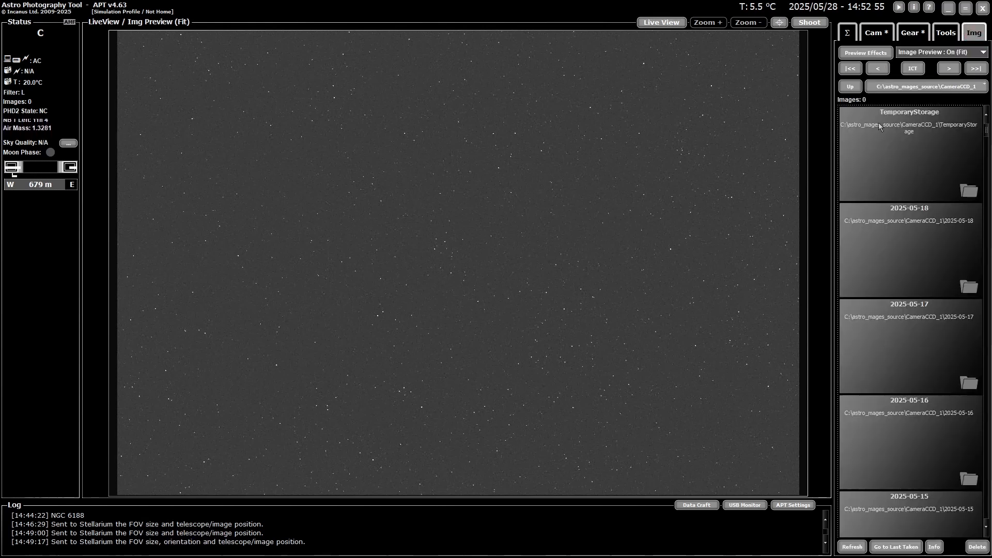
pyautogui.click(853, 88)
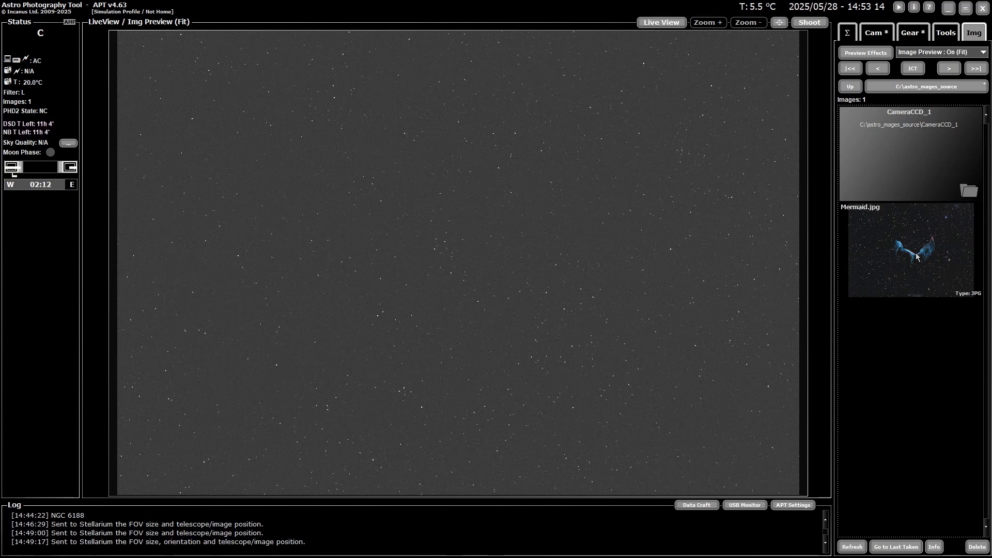
pyautogui.doubleClick(917, 257)
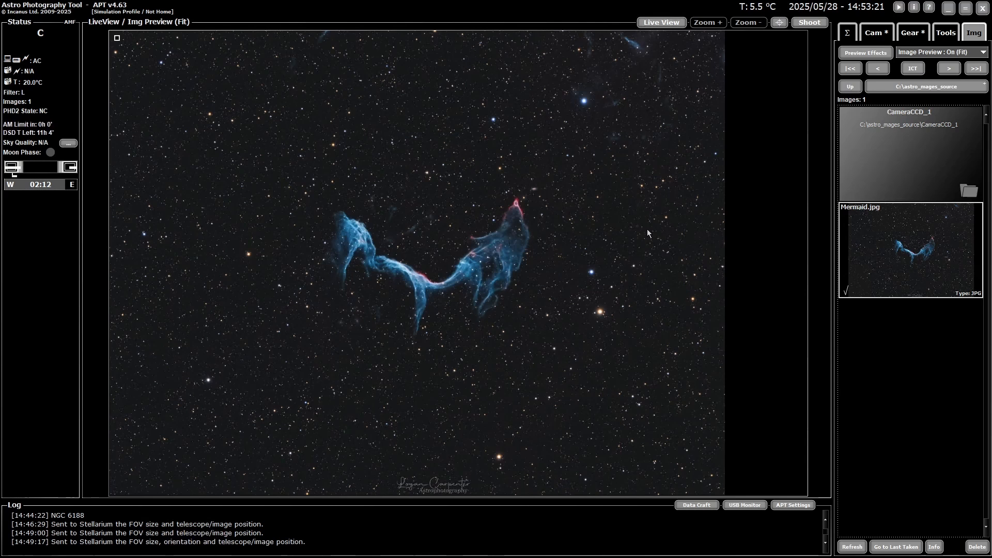
# Open Point Craft and blind plate-solve the previewed Mermaid.jpg image
pyautogui.click(915, 27)
pyautogui.click(930, 137)
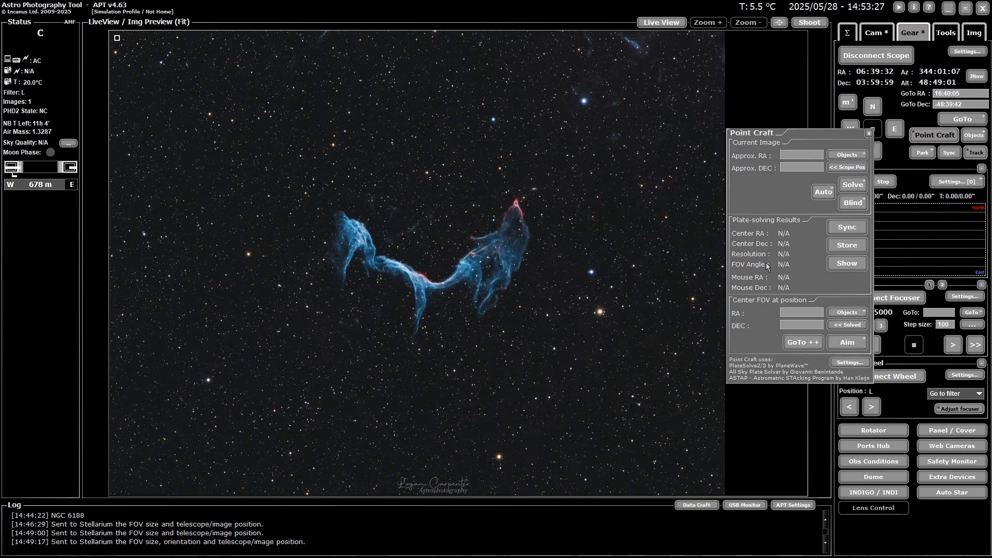
pyautogui.click(853, 204)
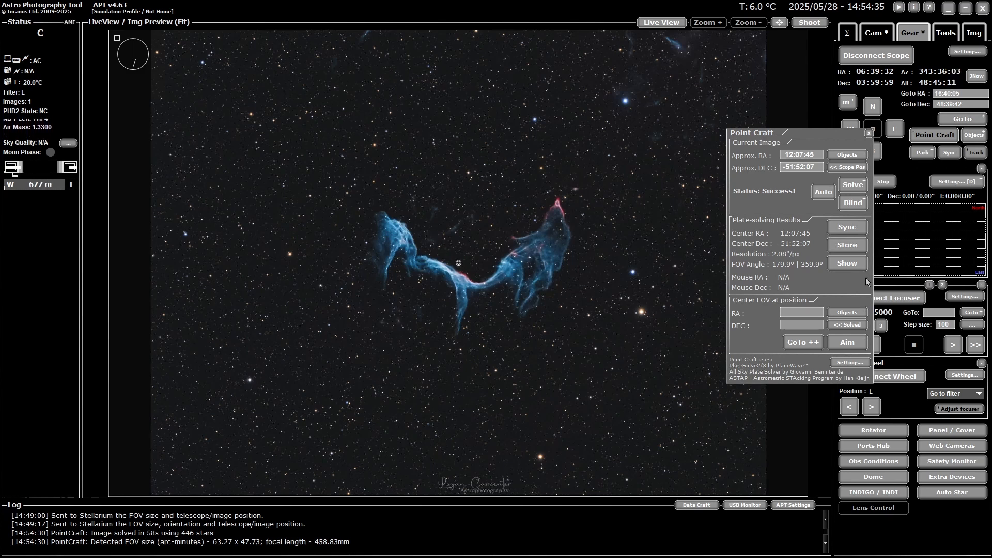
# Send the solved position and camera angle to Stellarium, inspect the framing there with the star deselected, and switch back to APT
pyautogui.click(847, 264)
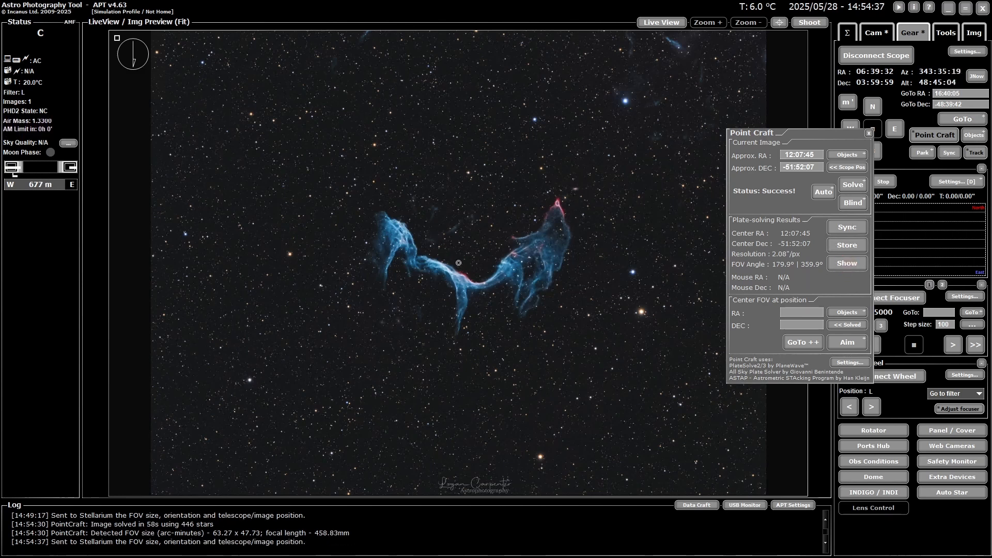
pyautogui.click(199, 547)
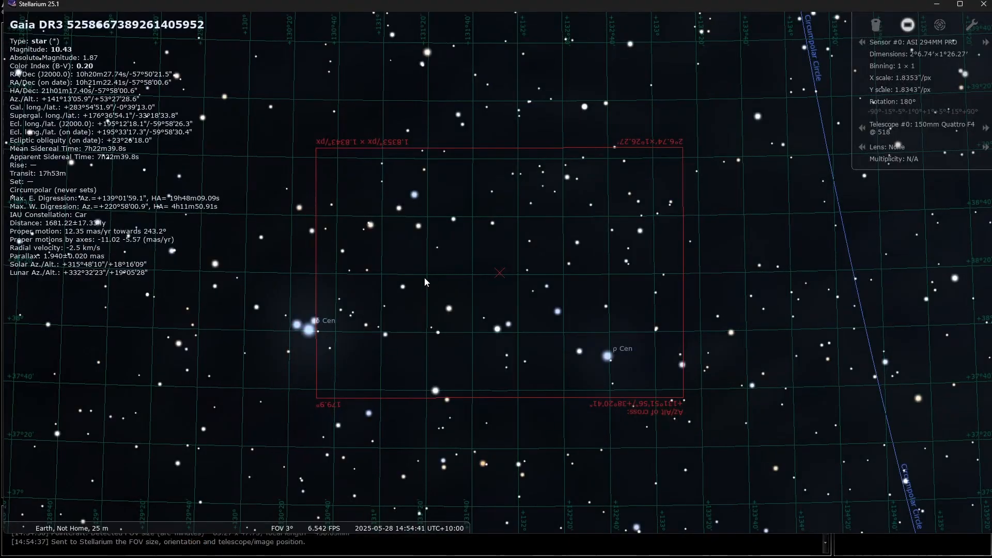
pyautogui.rightClick(479, 236)
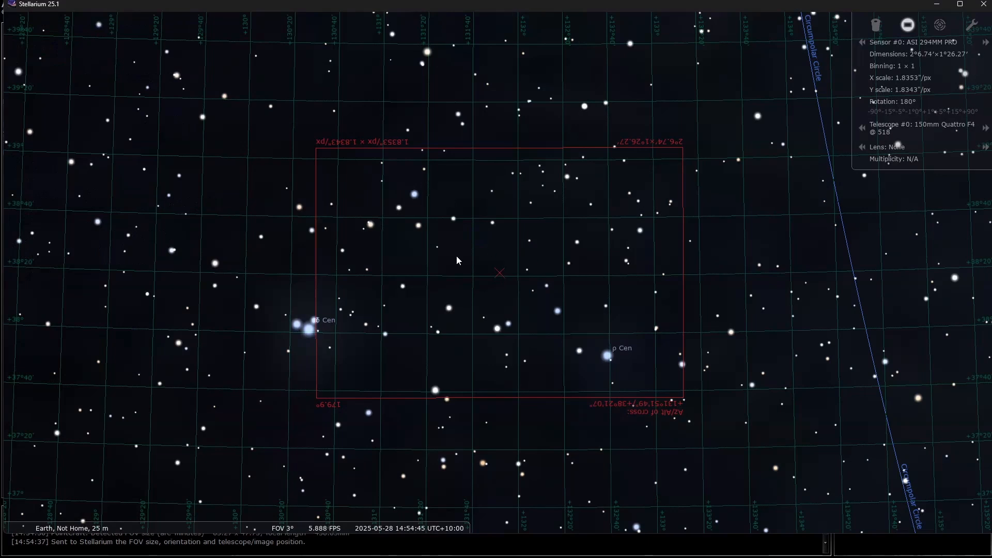
pyautogui.moveTo(238, 557)
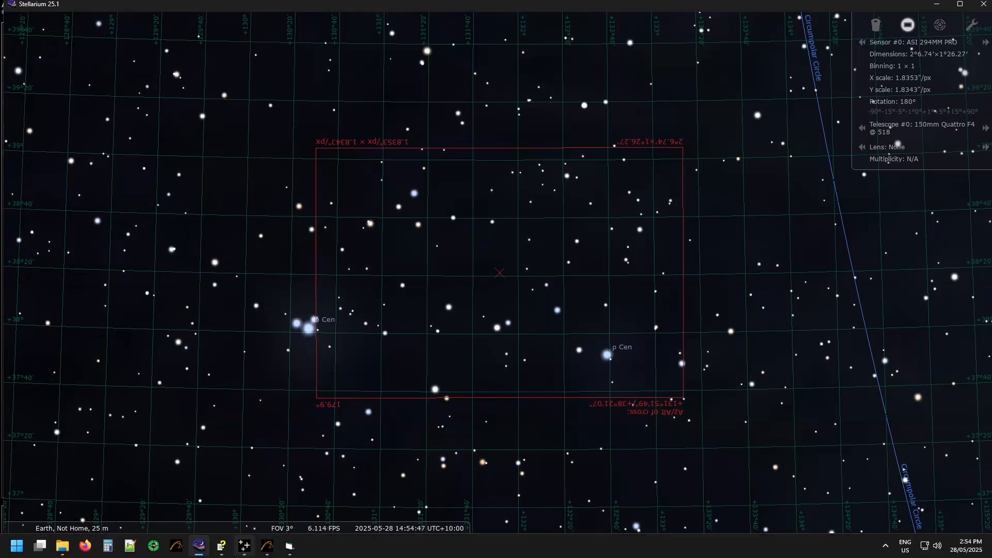
pyautogui.click(268, 549)
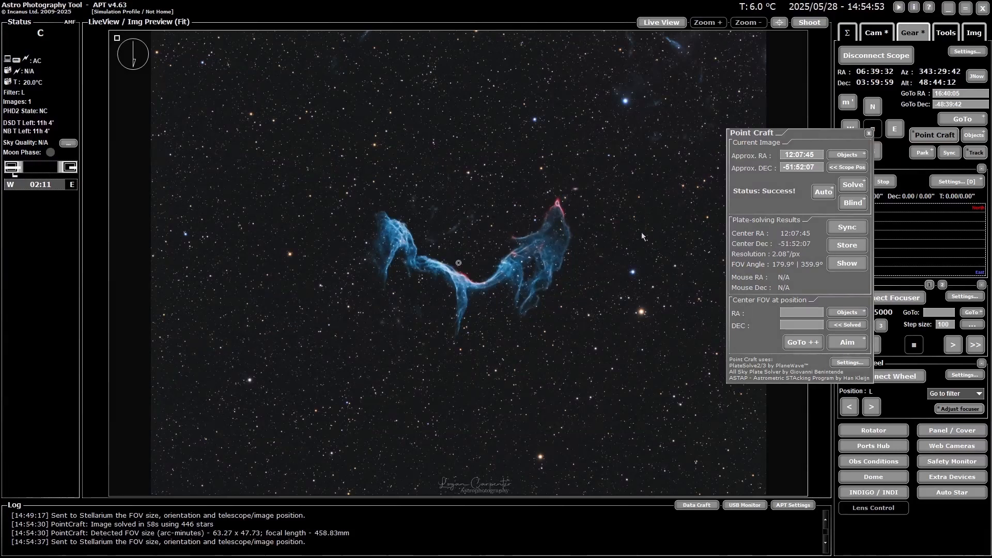
# Store the plate-solving result as a new Custom object named Mermaid Nebula with the note ESO 217-25
pyautogui.click(850, 246)
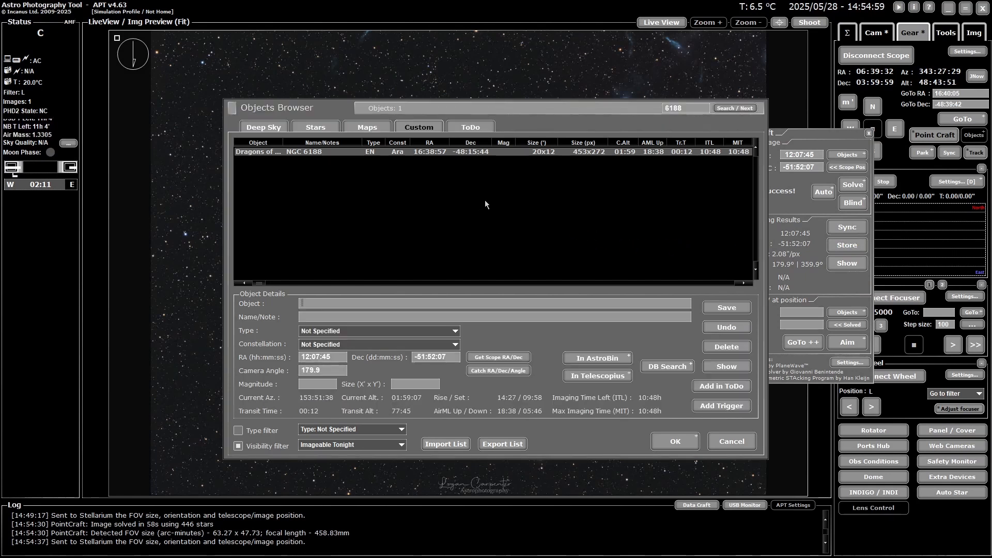
pyautogui.click(439, 305)
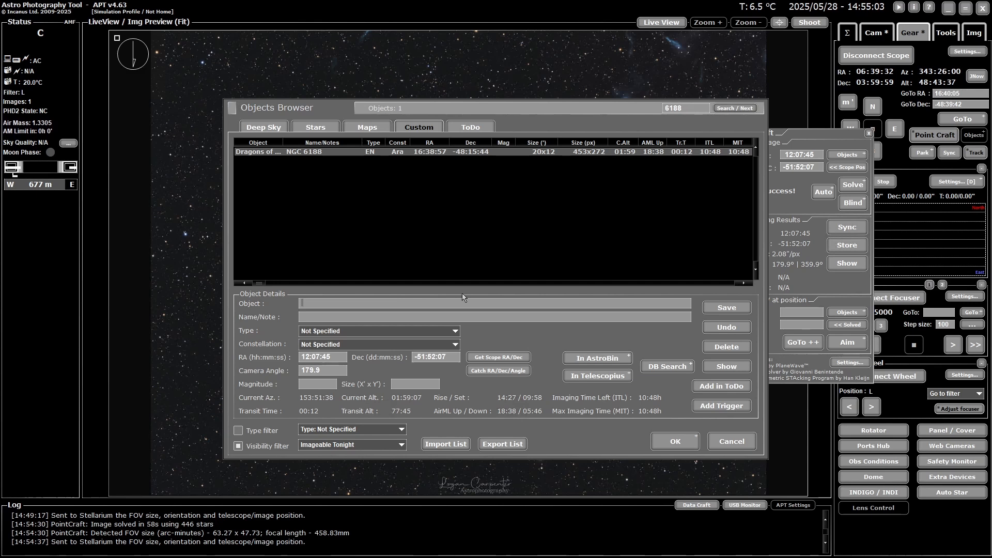
pyautogui.write('Mermai')
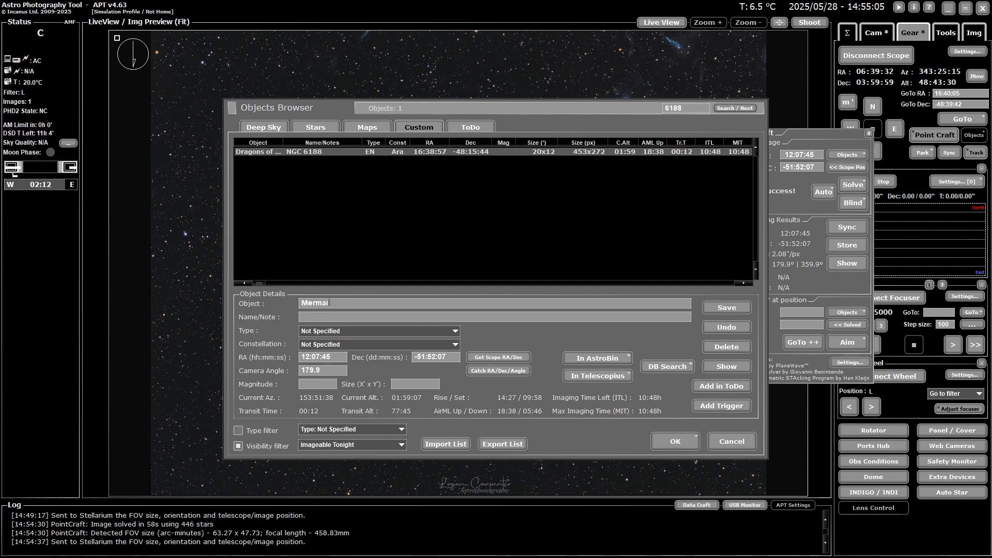
pyautogui.write('d Nebul')
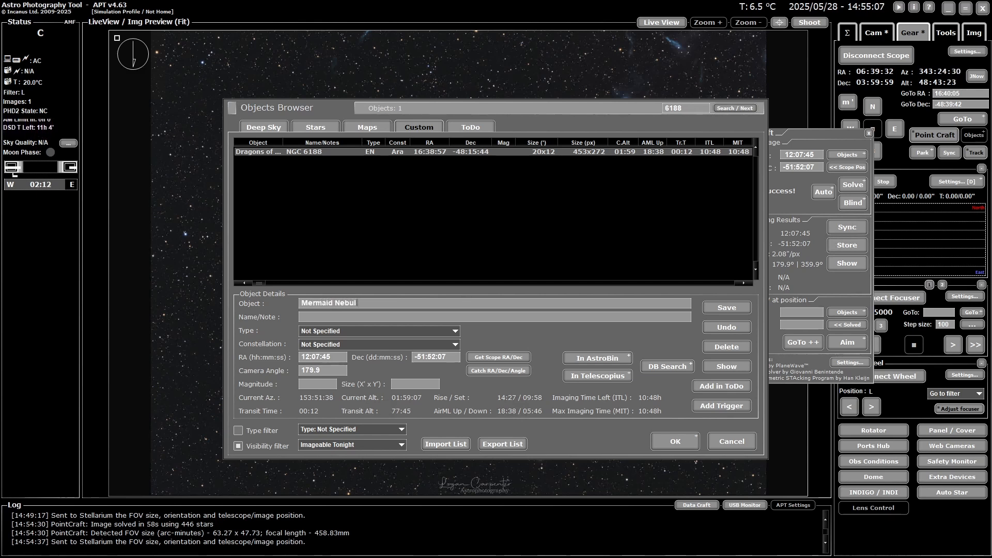
pyautogui.write('a')
pyautogui.click(407, 317)
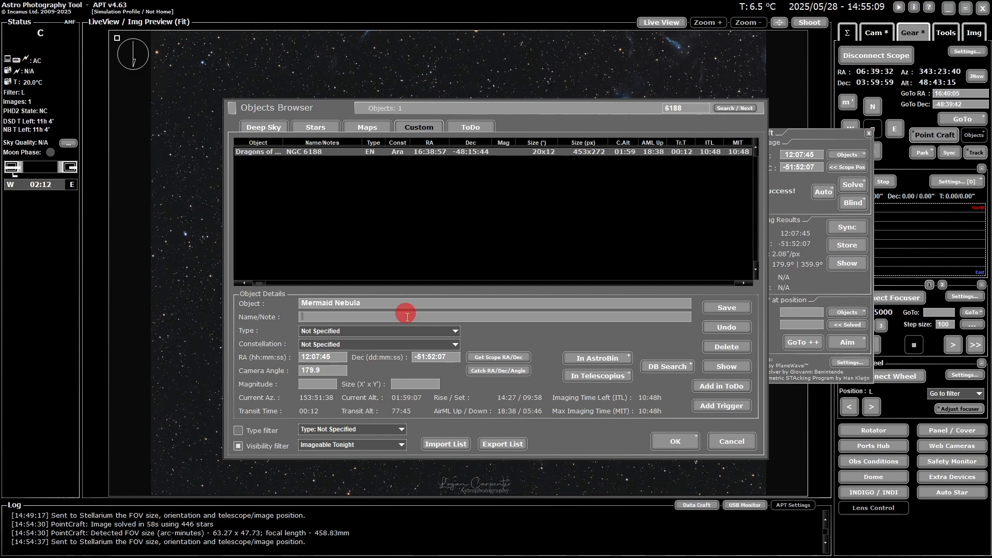
pyautogui.write('E')
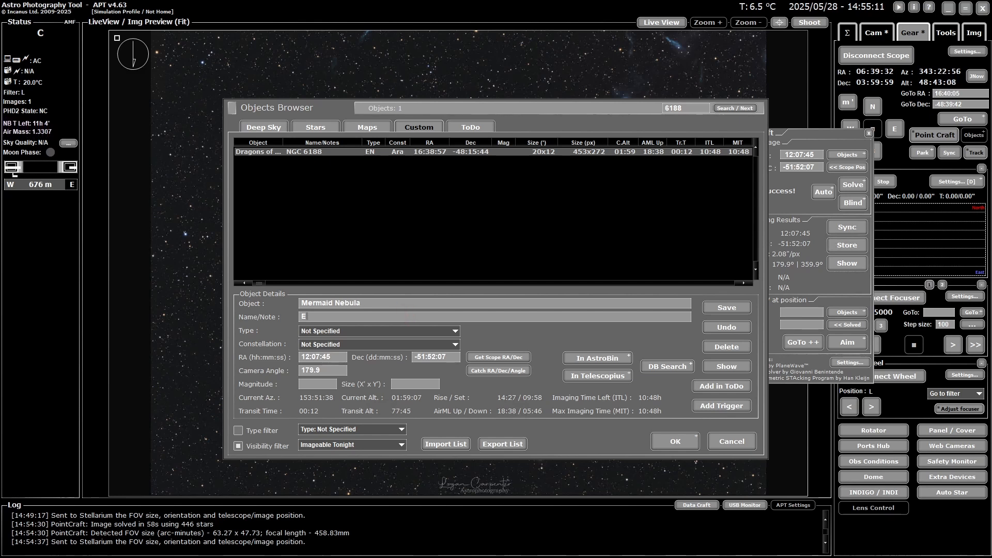
pyautogui.write('SO 21')
pyautogui.write('7-25')
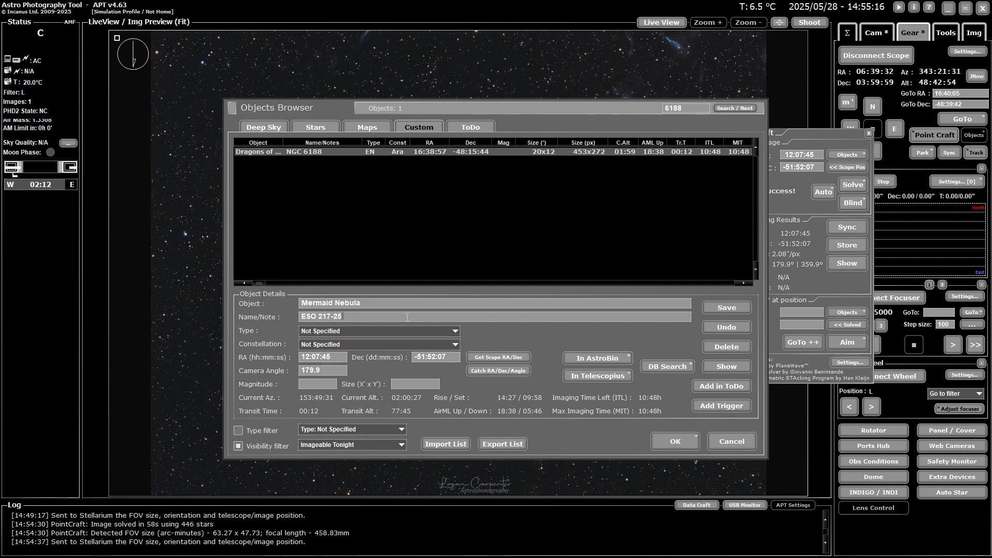
# Set the new object's type to Supernova Remnant (SN) and its constellation to Cen - Centaurus
pyautogui.click(457, 331)
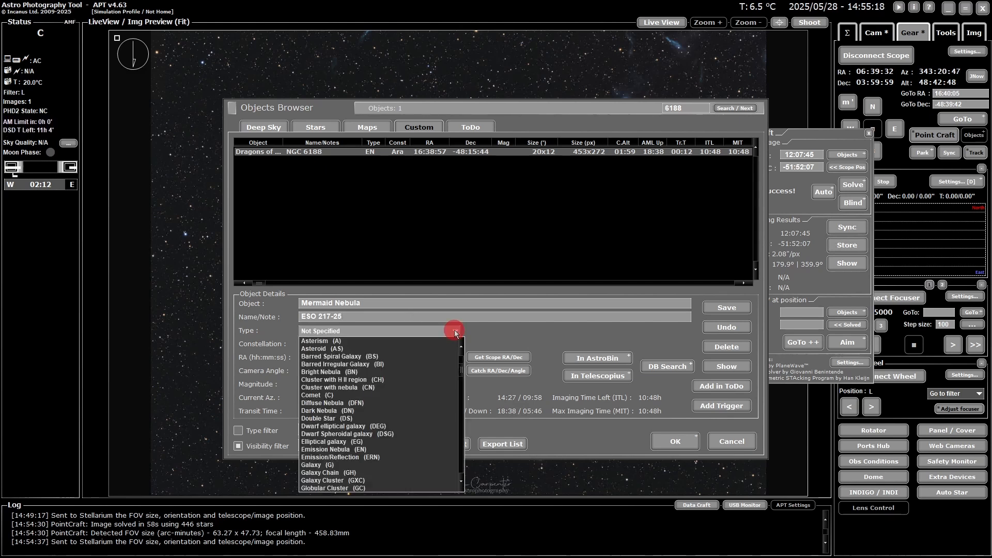
pyautogui.scroll(-5, 415, 438)
pyautogui.scroll(-4, 406, 444)
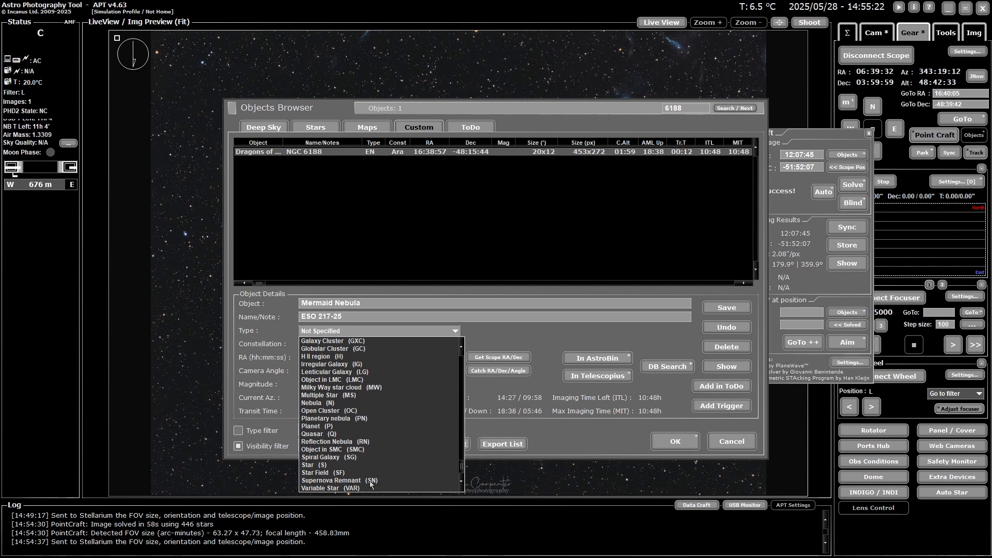
pyautogui.click(370, 480)
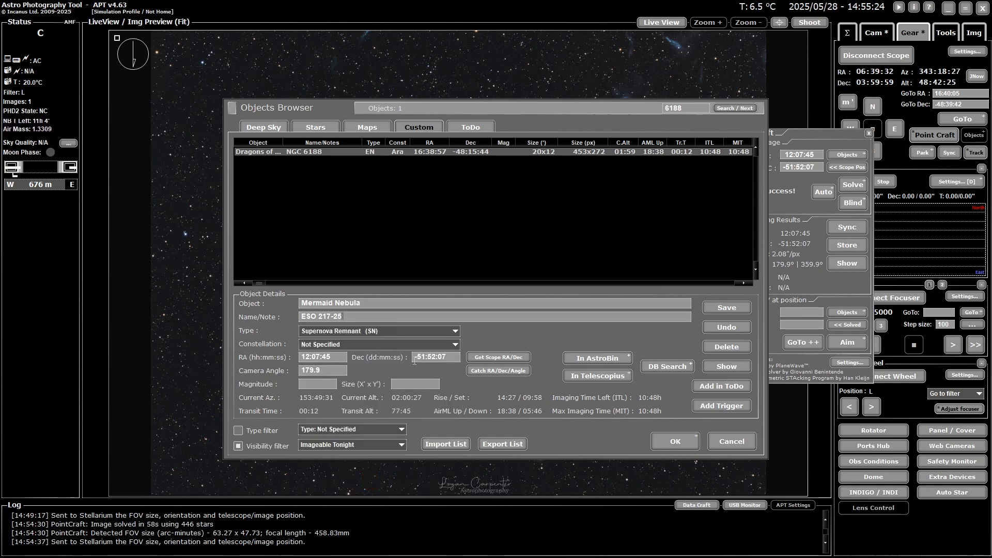
pyautogui.click(454, 347)
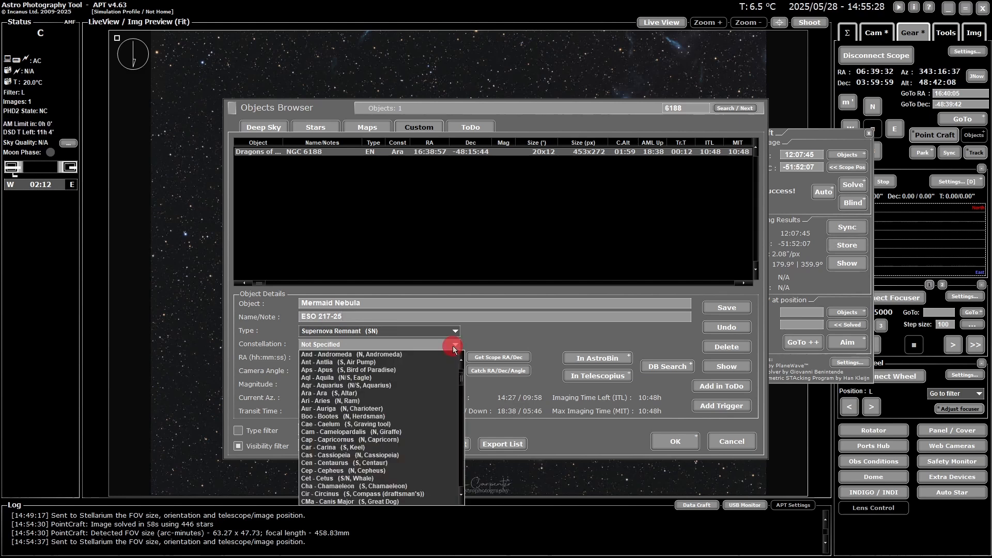
pyautogui.click(338, 464)
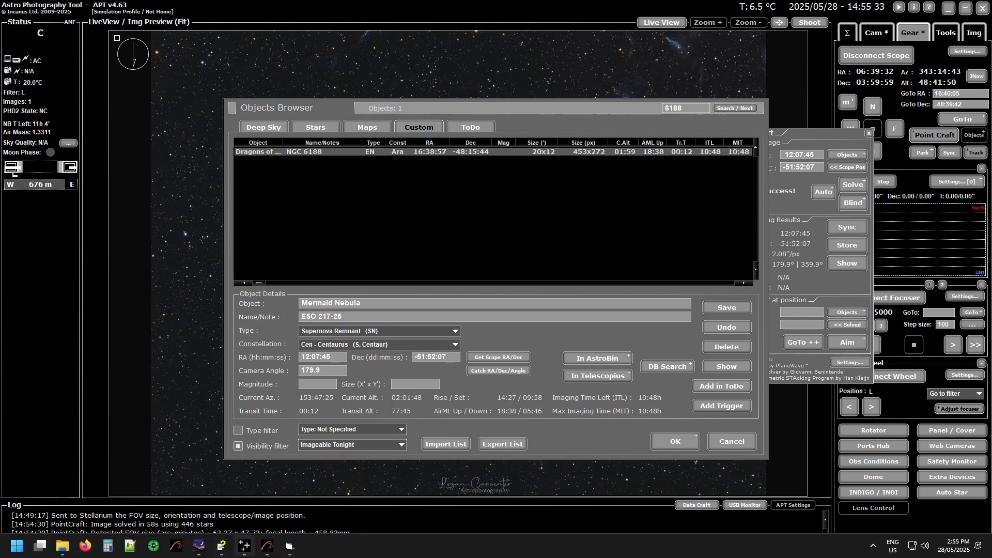
# Switch to Stellarium, select a star near the framing's centre to check its constellation, and return to APT
pyautogui.click(201, 552)
pyautogui.click(500, 302)
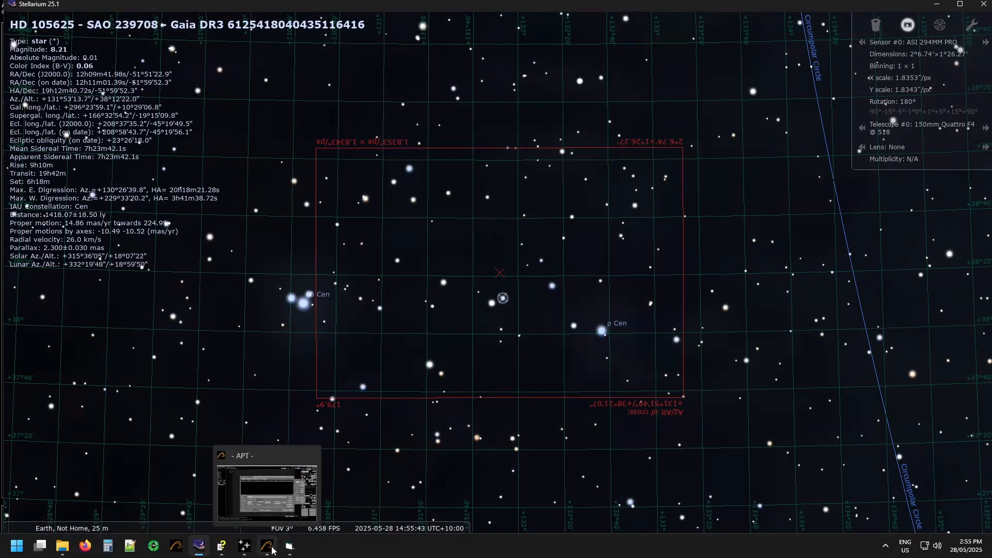
pyautogui.click(289, 497)
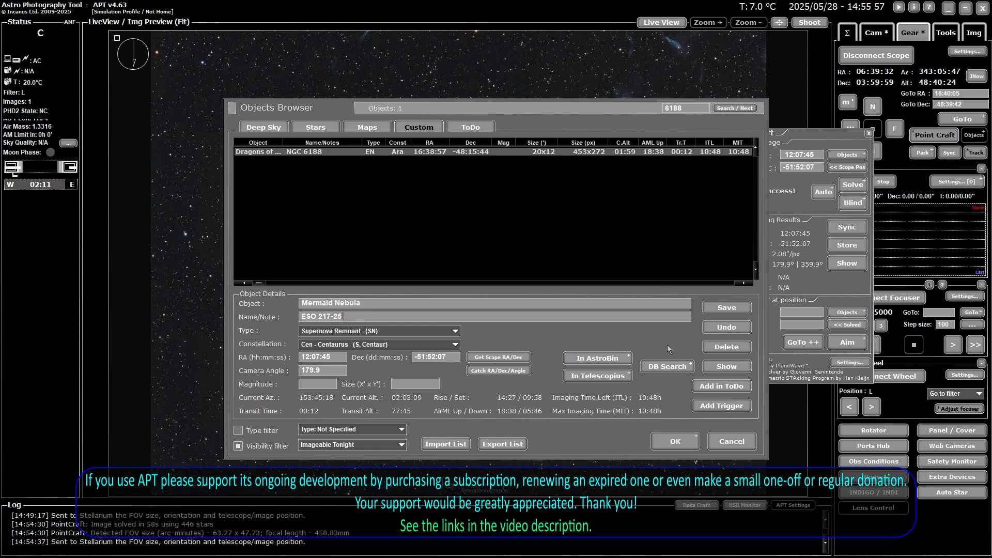
# Save the Mermaid Nebula entry, apply it as the current target, and show the camera settings with the object name
pyautogui.click(727, 309)
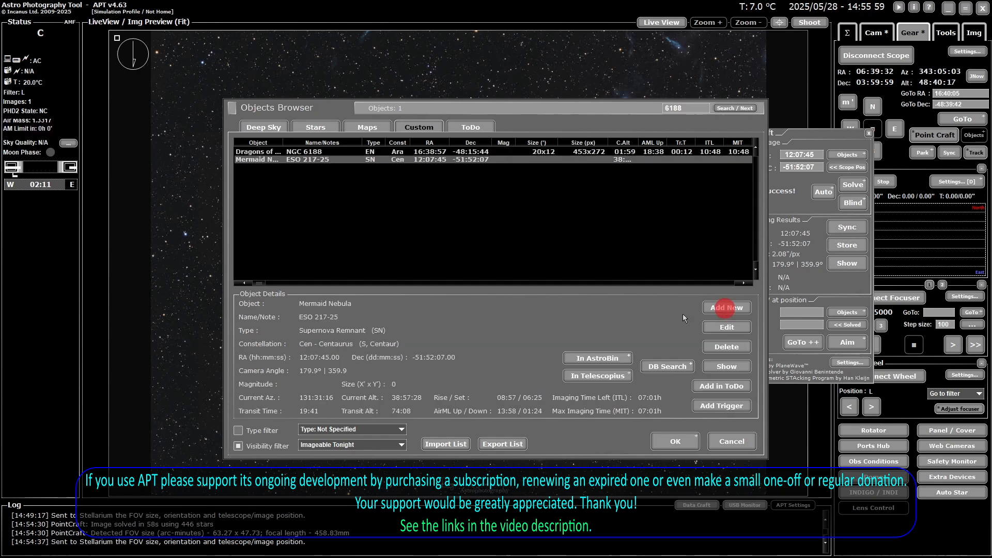
pyautogui.doubleClick(367, 159)
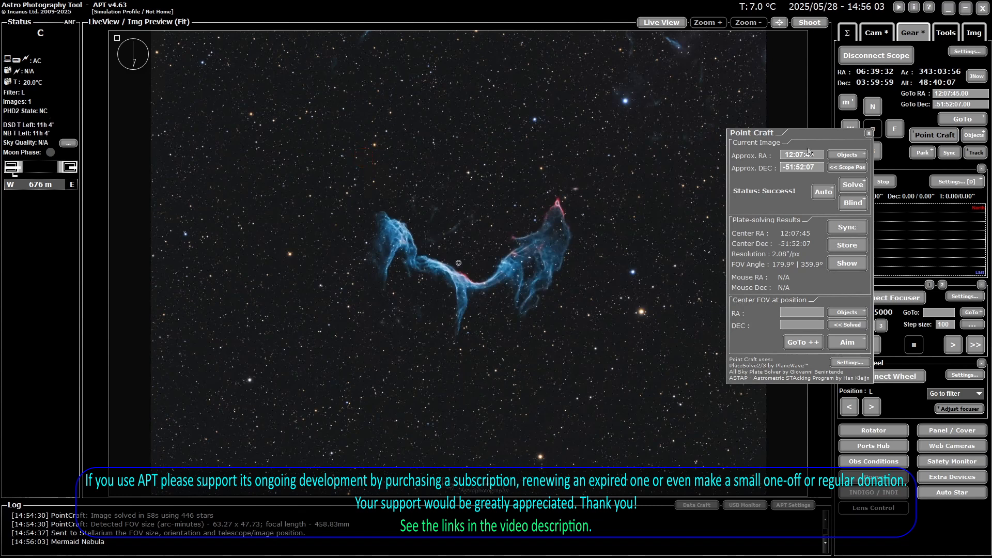
pyautogui.click(879, 34)
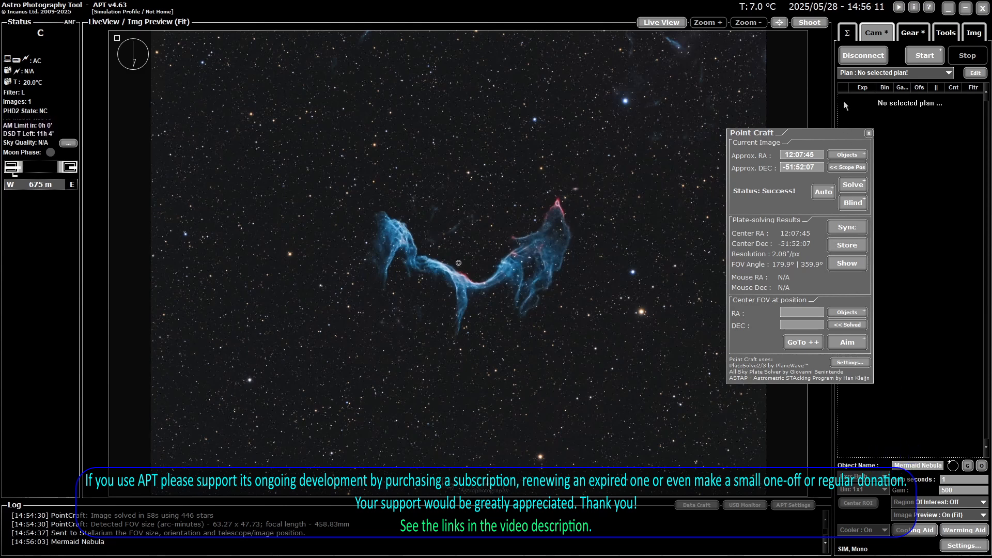
# Reopen the Objects Browser, turn off the extended Deep Sky list and the visible-only filter of the Stars list
pyautogui.click(871, 58)
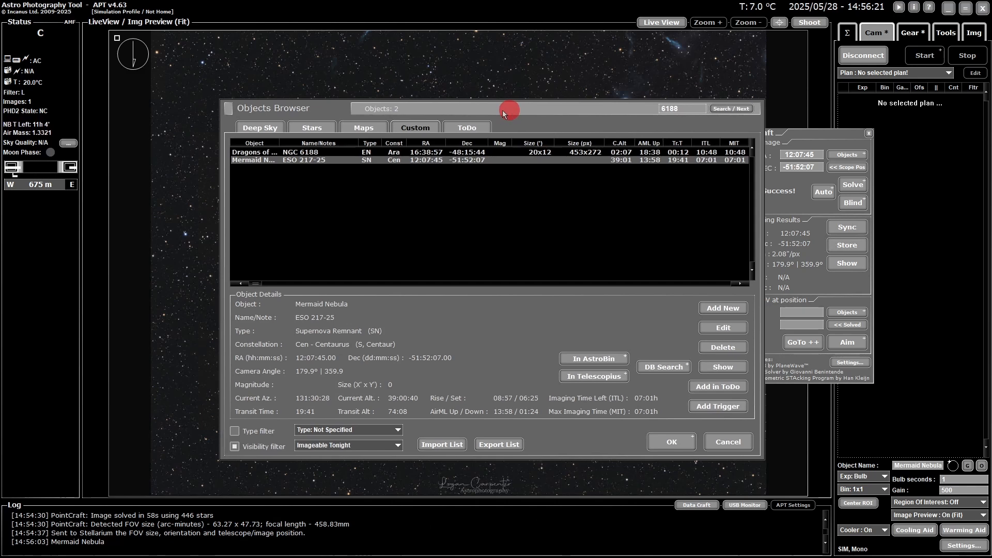
pyautogui.moveTo(504, 114); pyautogui.dragTo(461, 85)
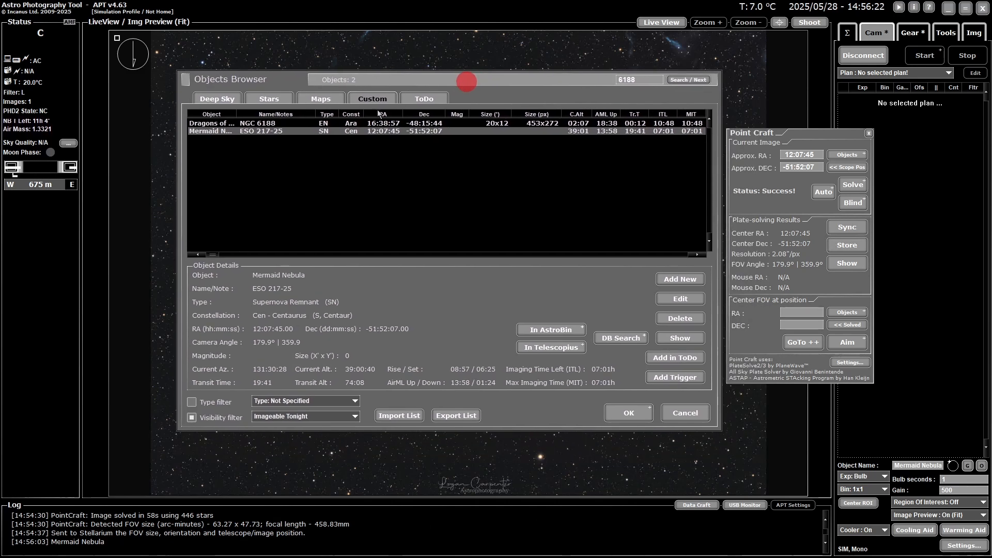
pyautogui.click(217, 100)
pyautogui.click(192, 419)
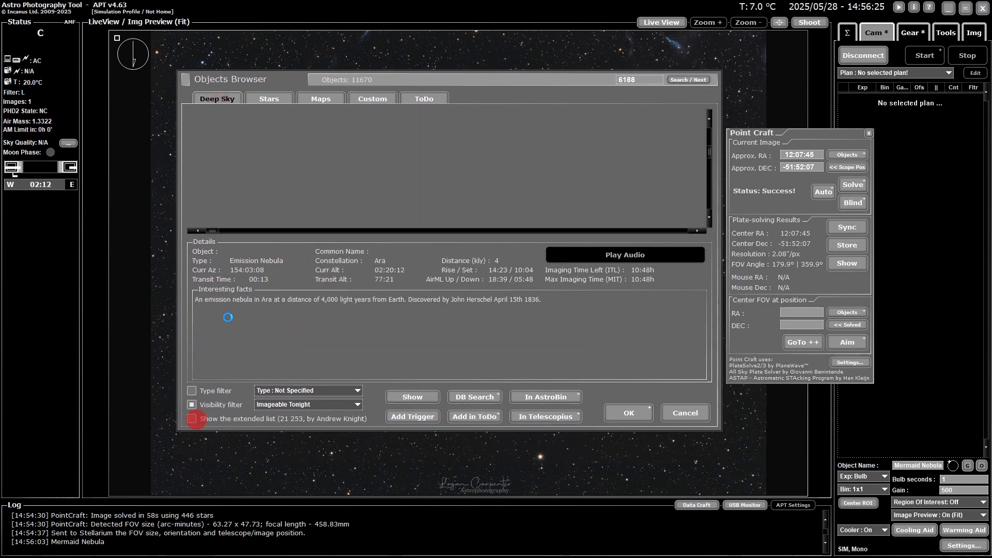
pyautogui.click(267, 99)
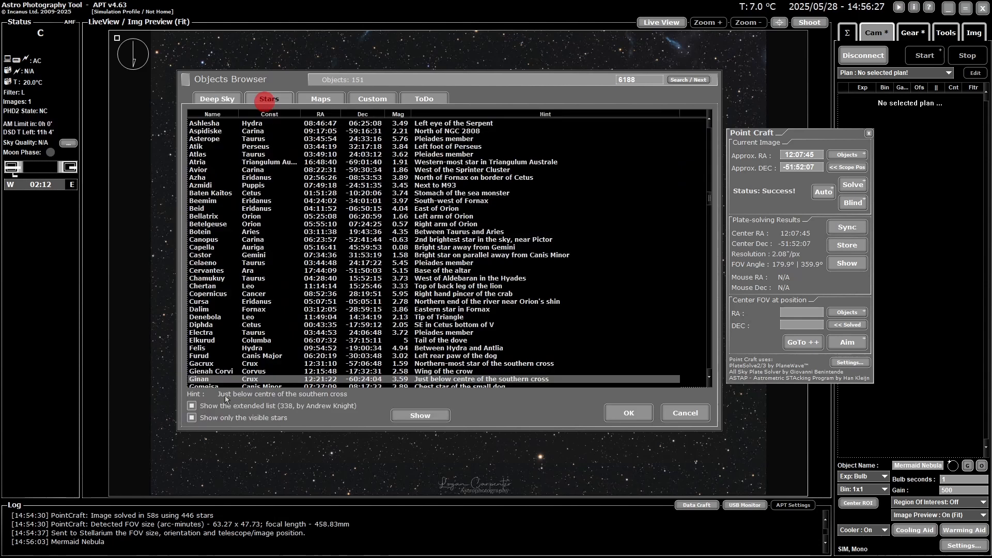
pyautogui.click(192, 418)
pyautogui.click(215, 98)
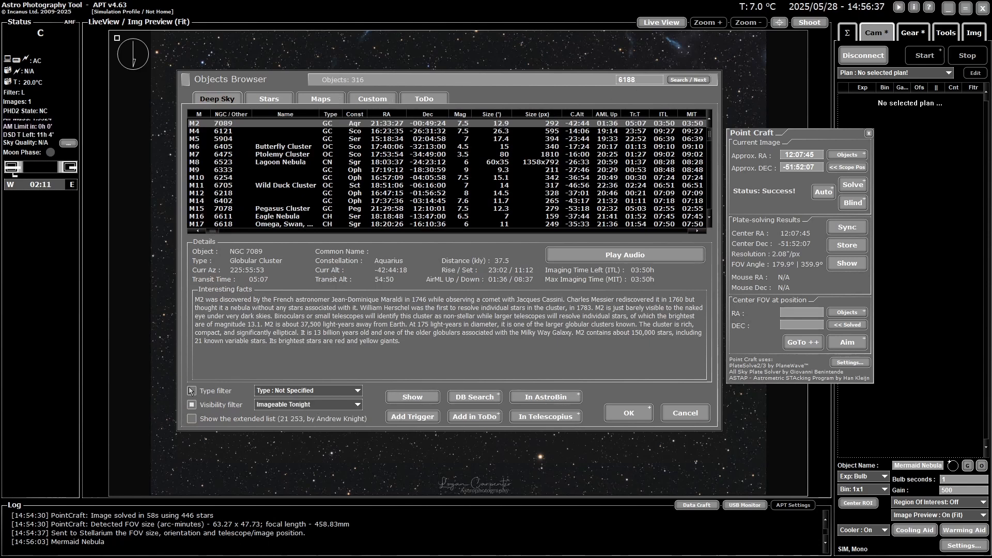
# Select Mermaid Nebula in the Custom list and look up its pictures on Telescopius
pyautogui.click(381, 99)
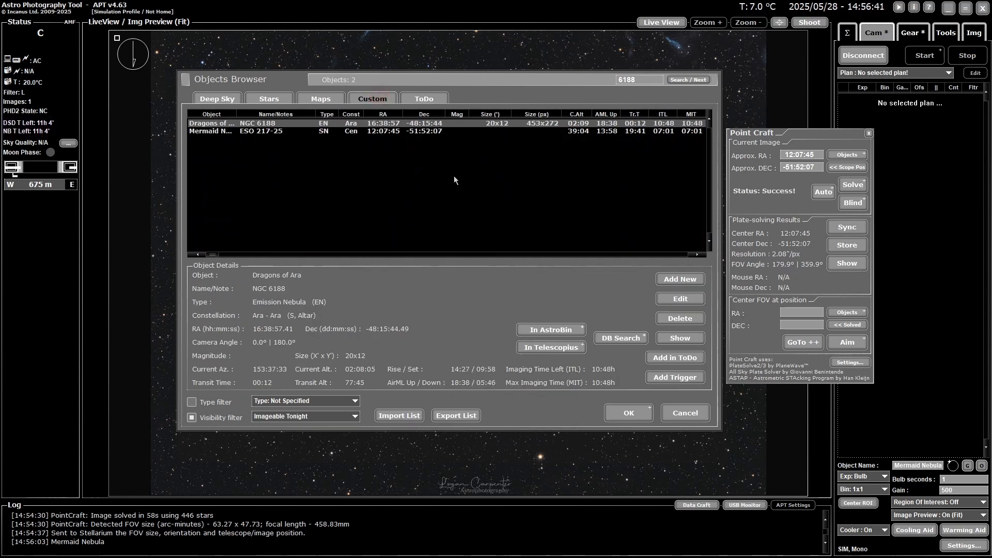
pyautogui.click(405, 132)
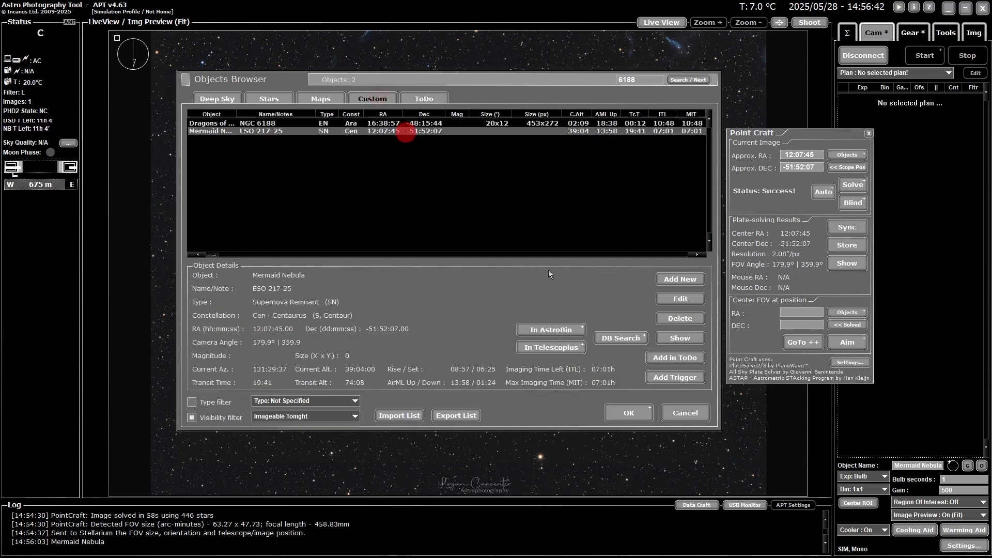
pyautogui.click(554, 346)
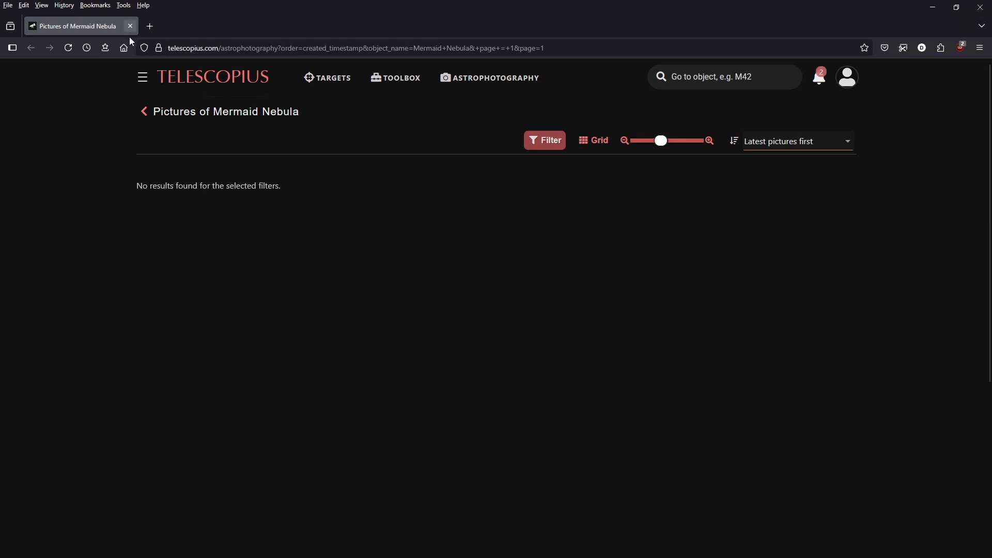
# Switch back to APT, look up Mermaid Nebula on AstroBin, and open the first picture in the results
pyautogui.click(267, 547)
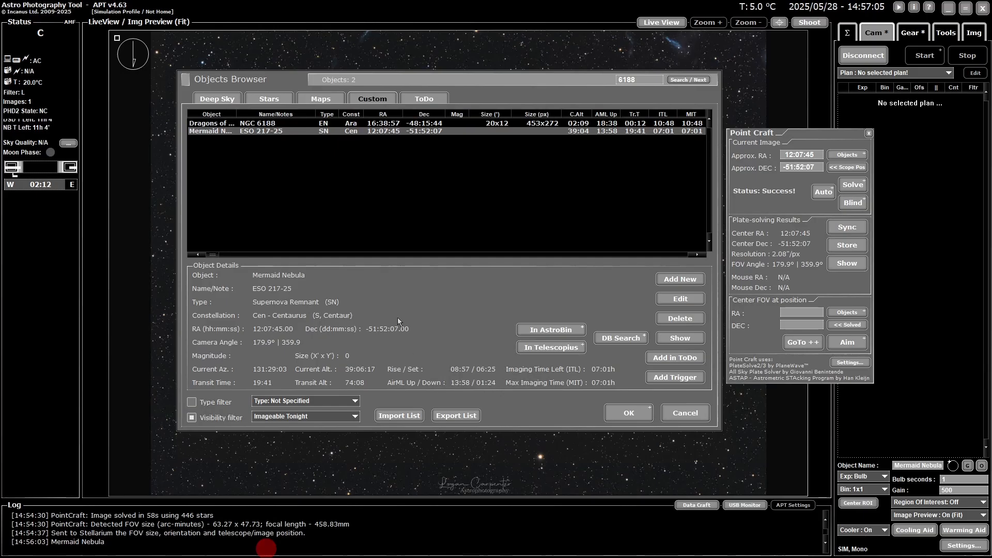
pyautogui.click(552, 330)
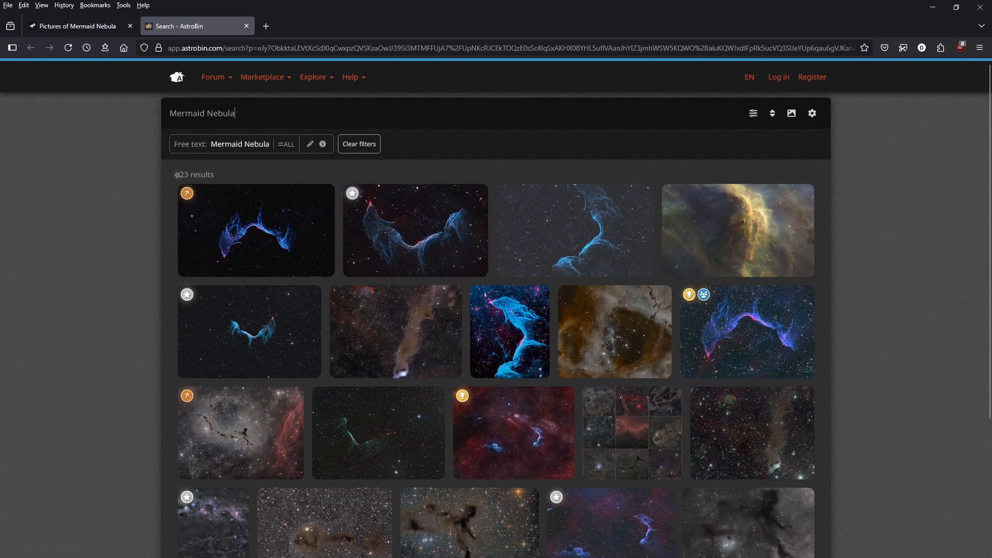
pyautogui.click(272, 219)
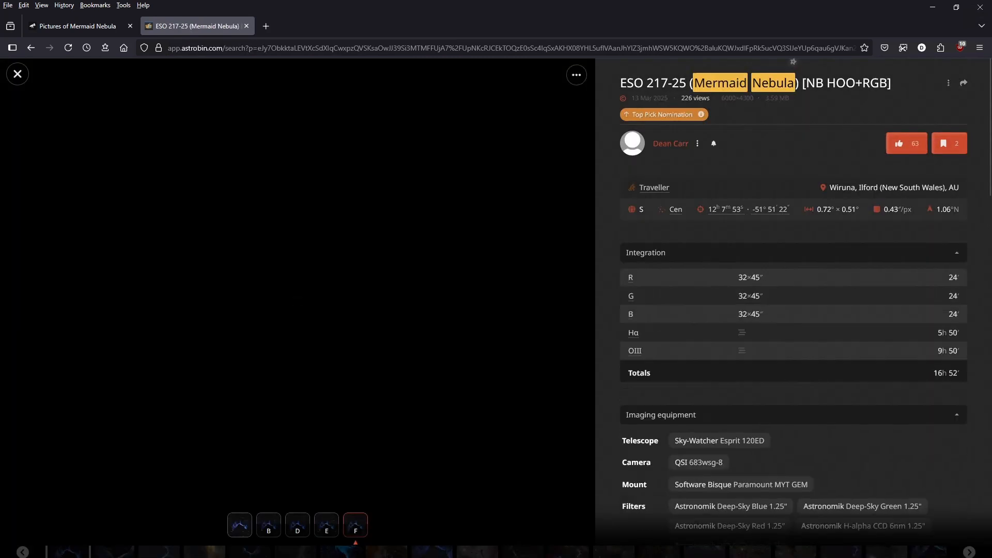
# Examine the AstroBin picture's integration, equipment and astrometry details, and close the browser to return to APT
pyautogui.scroll(-5, 963, 370)
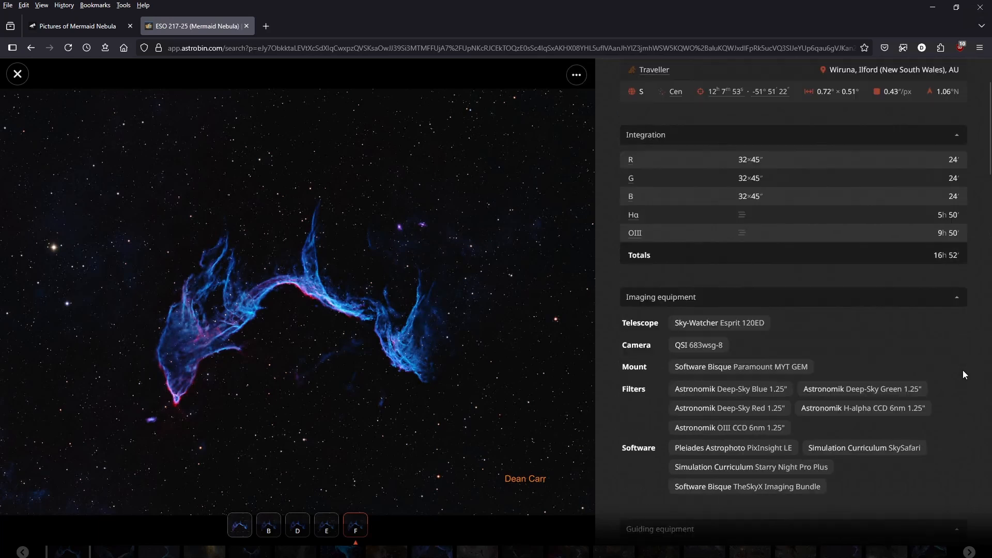
pyautogui.scroll(-2, 963, 370)
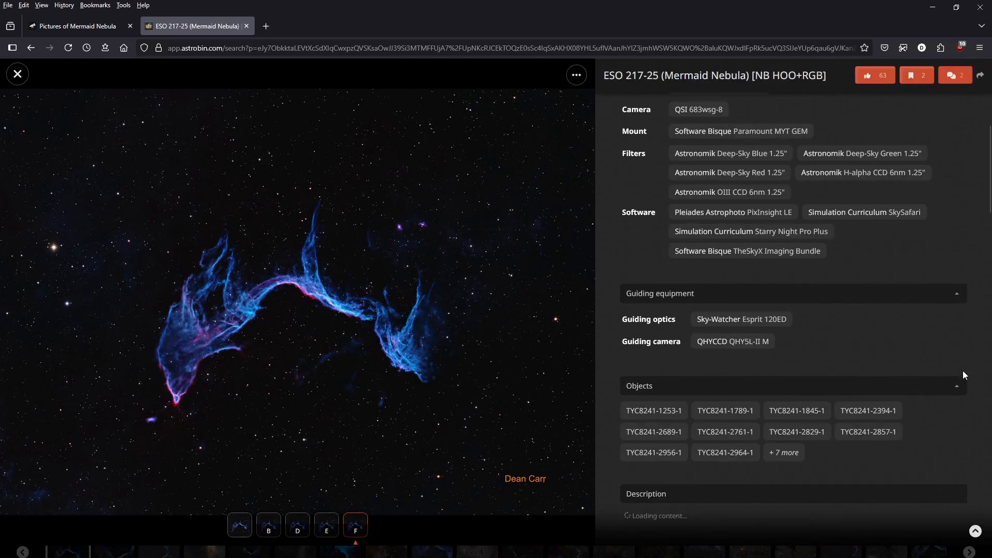
pyautogui.scroll(2, 963, 371)
pyautogui.scroll(6, 963, 371)
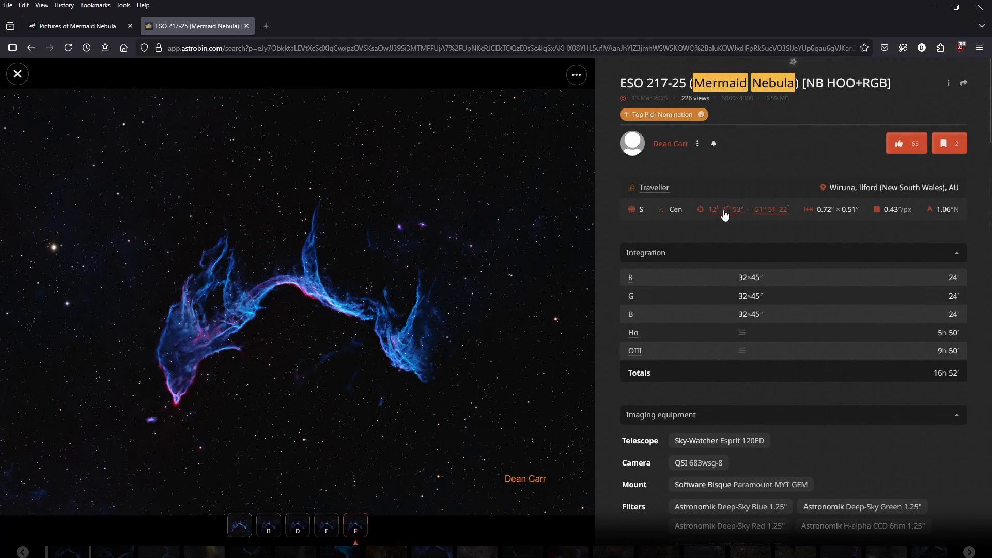
pyautogui.click(730, 212)
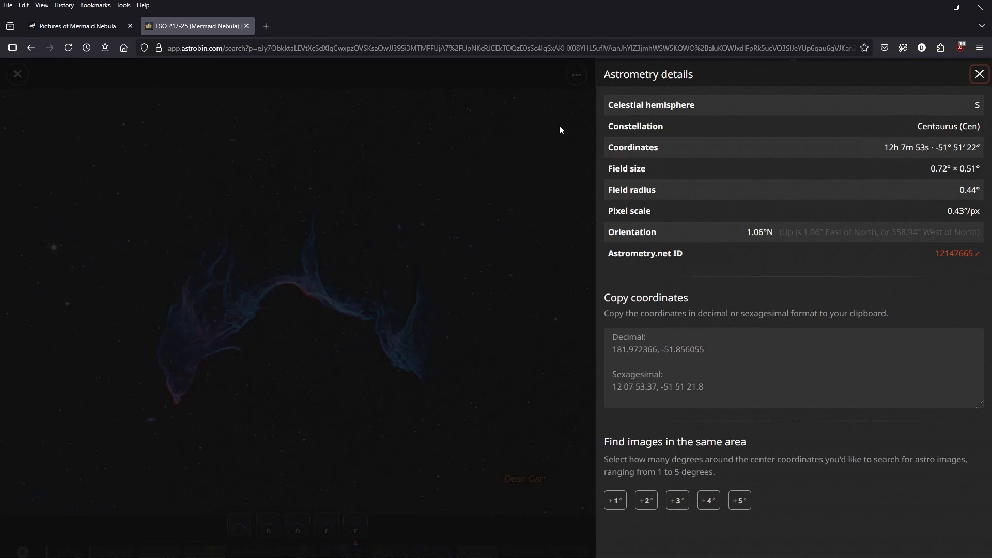
pyautogui.click(246, 26)
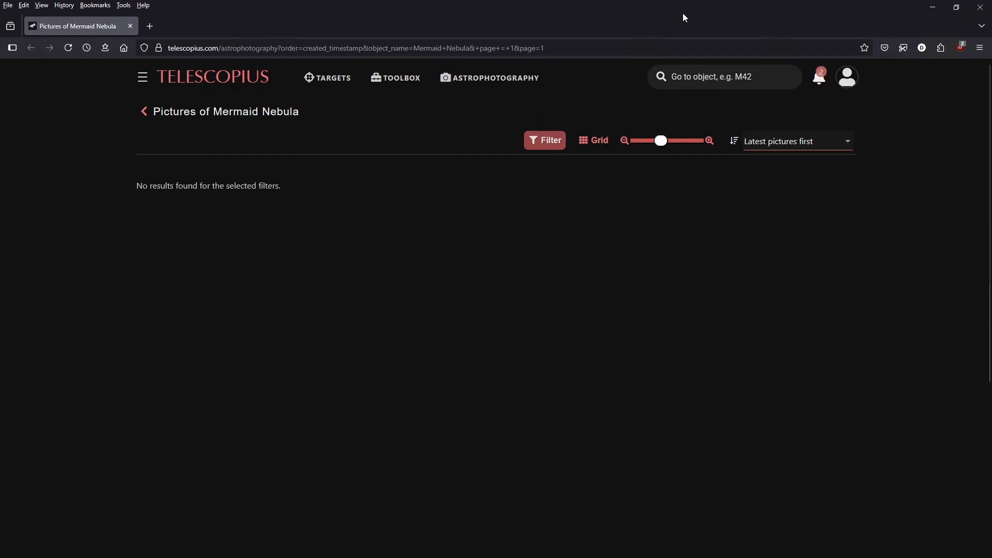
pyautogui.click(980, 7)
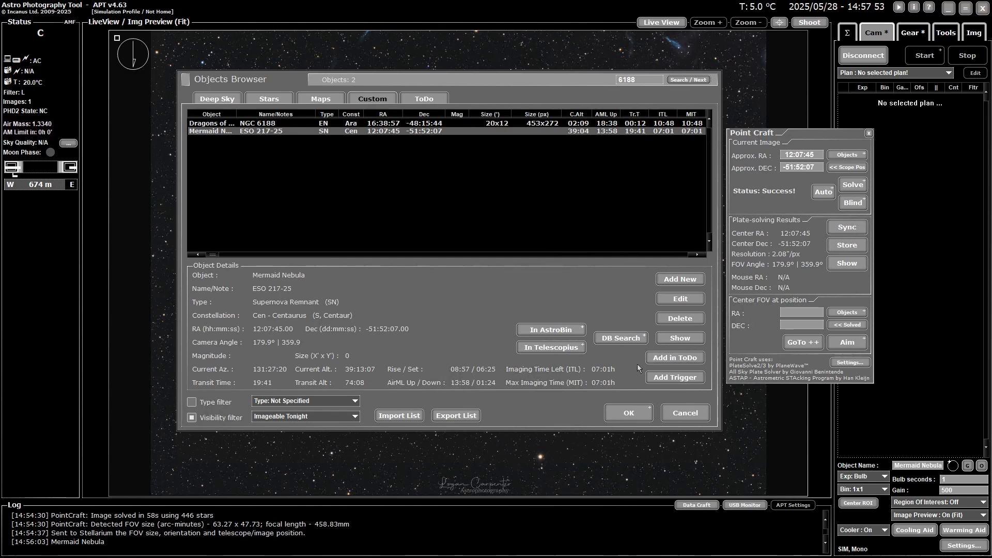
# Search the DataCraft image database for Mermaid Nebula from the Objects Browser, and close the database browser
pyautogui.click(622, 338)
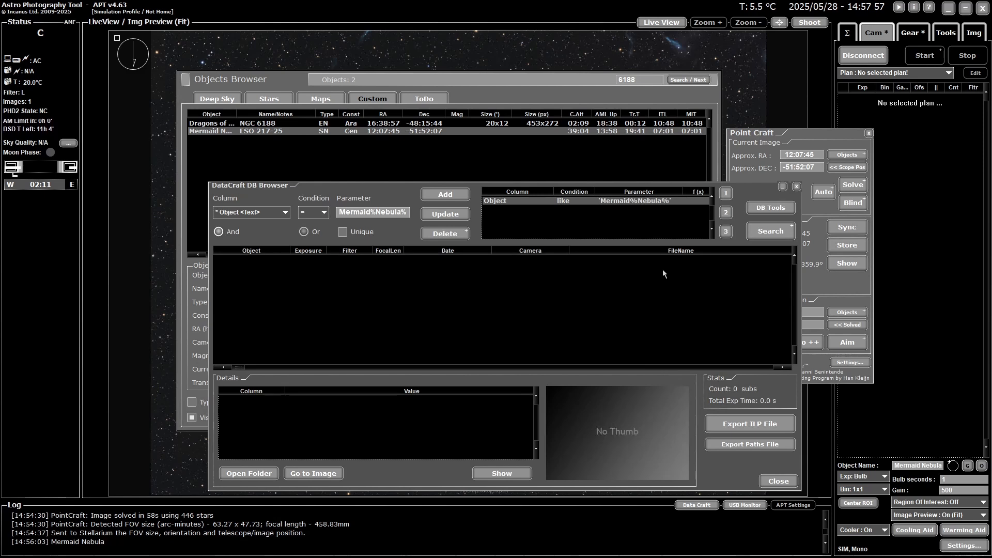
pyautogui.click(772, 234)
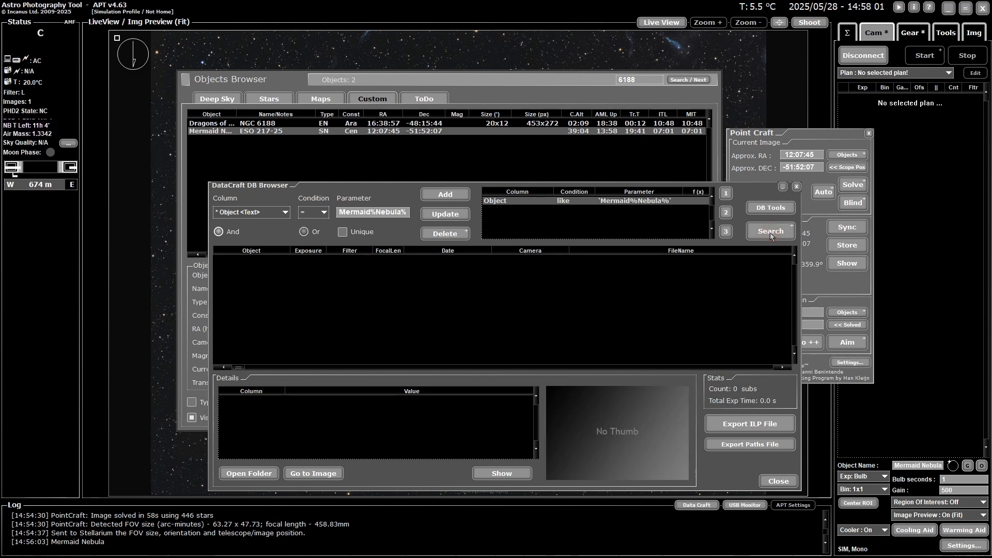
pyautogui.click(797, 187)
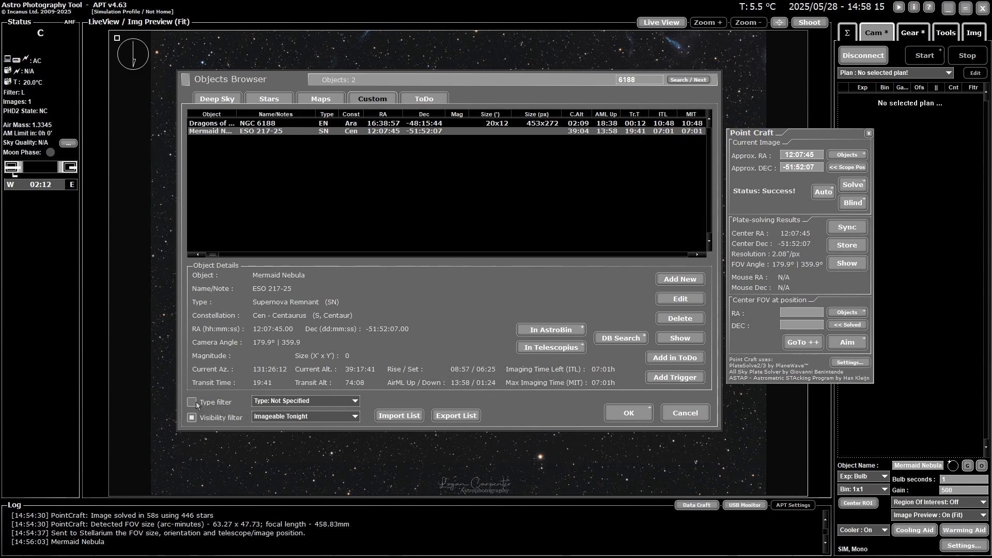
# Set the Custom list's type filter to Supernova Remnant (SN), and toggle the filter on and off again
pyautogui.click(351, 404)
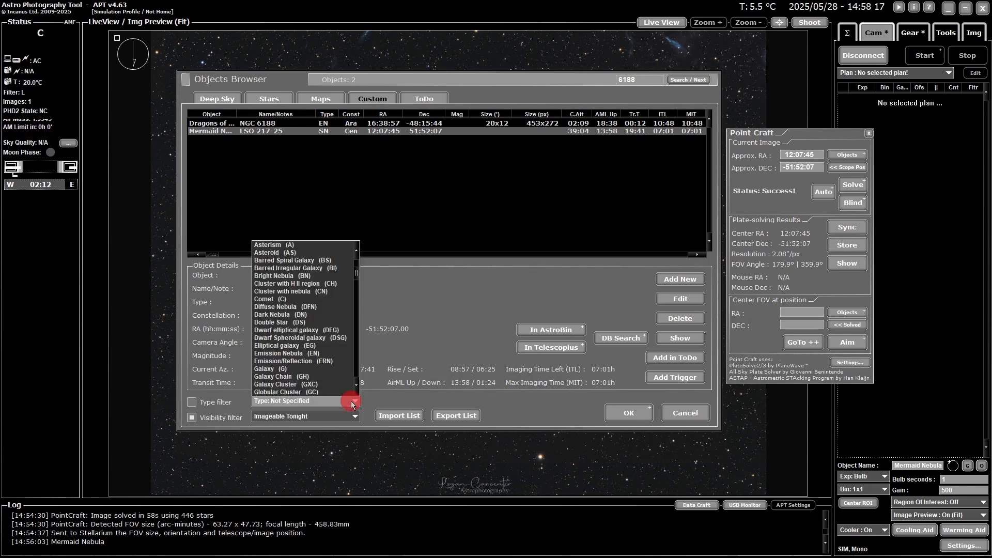
pyautogui.scroll(-3, 321, 380)
pyautogui.scroll(-3, 303, 389)
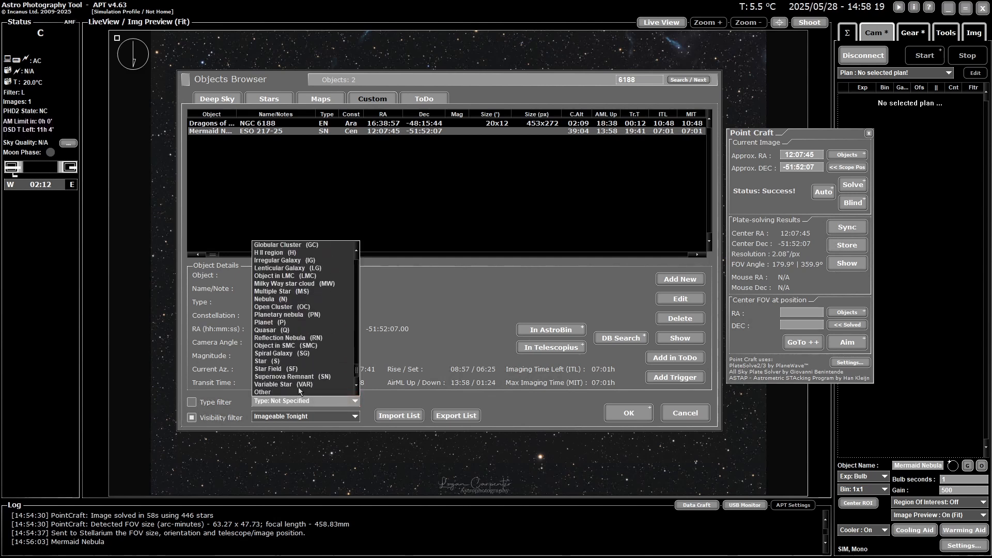
pyautogui.click(270, 377)
pyautogui.click(191, 403)
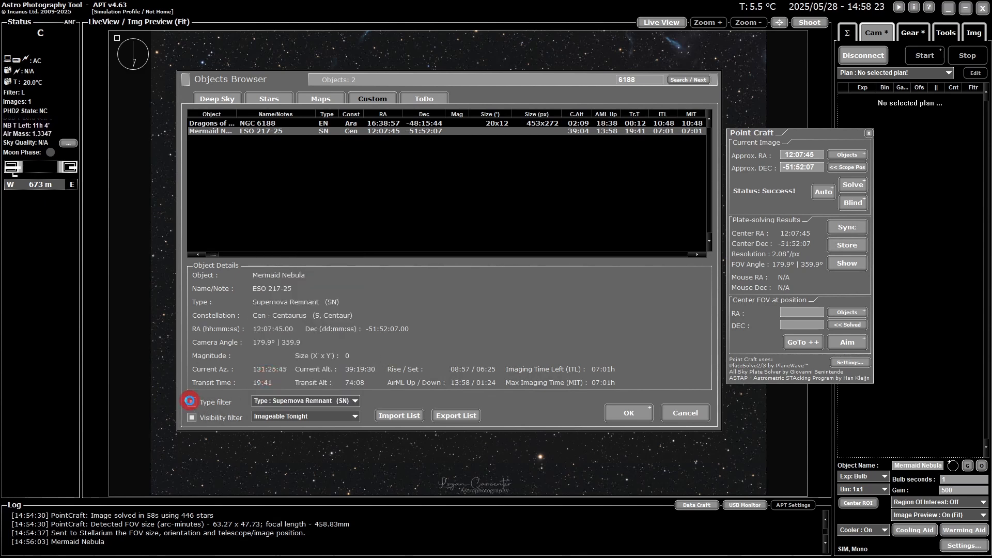
pyautogui.click(192, 402)
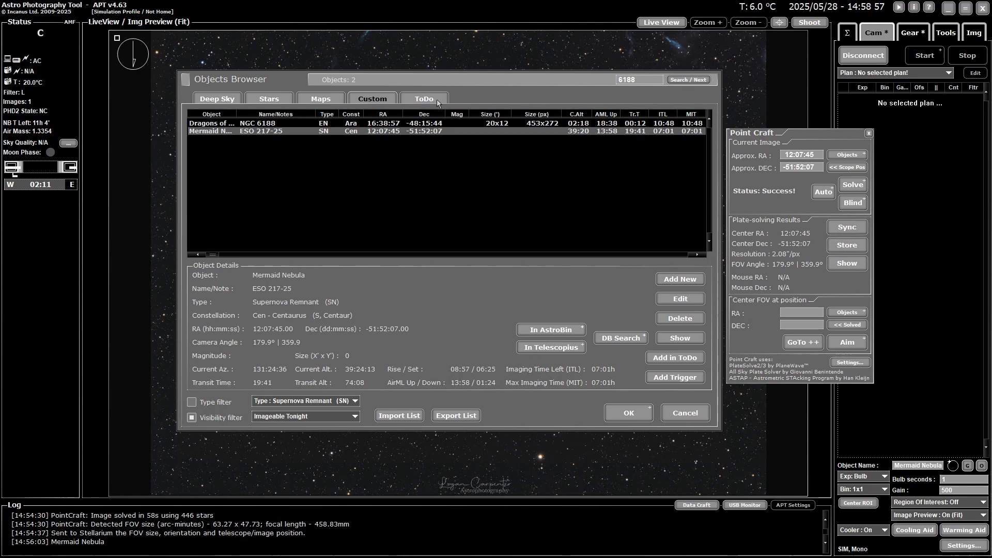
# Look through the ToDo and Custom lists, leave the ToDo list displayed, and close Point Craft
pyautogui.click(423, 99)
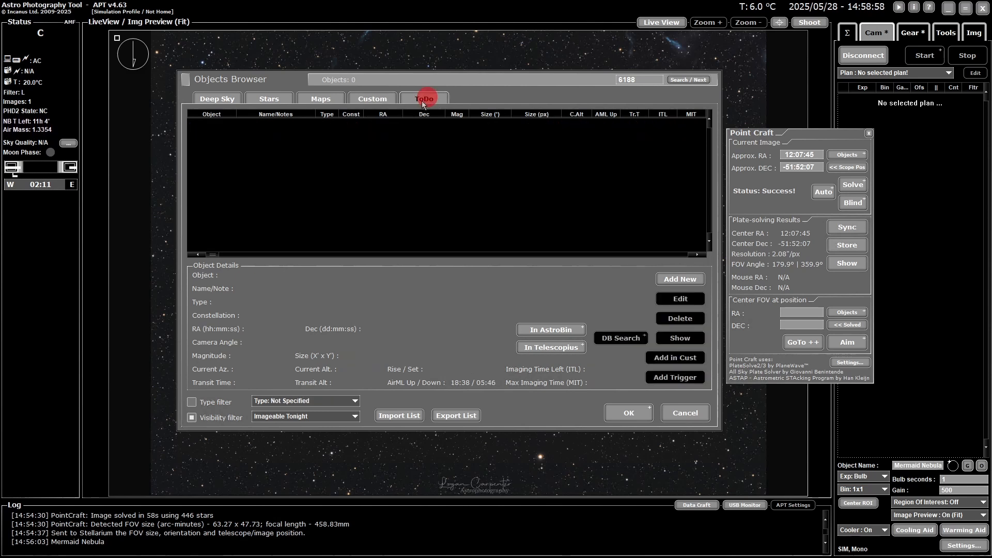
pyautogui.click(374, 100)
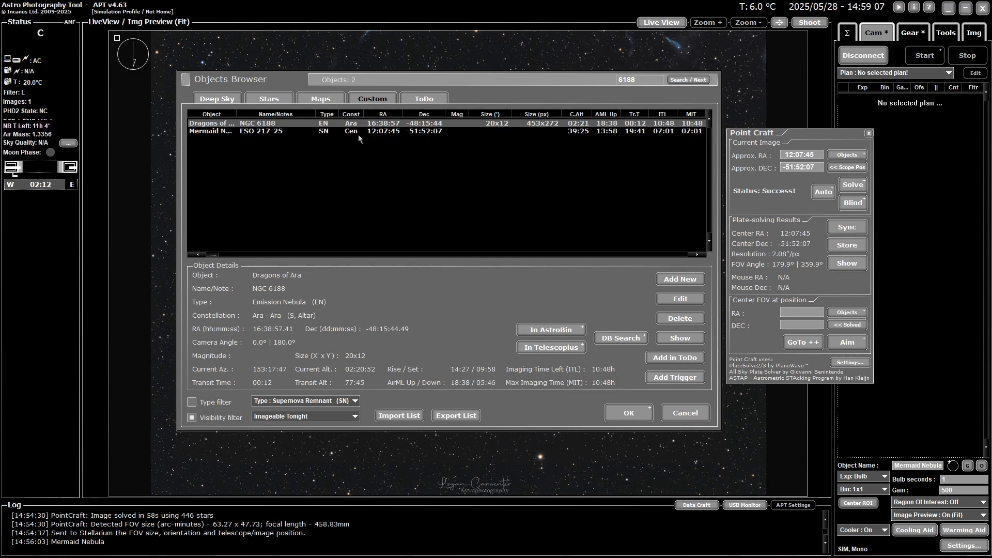
pyautogui.click(418, 101)
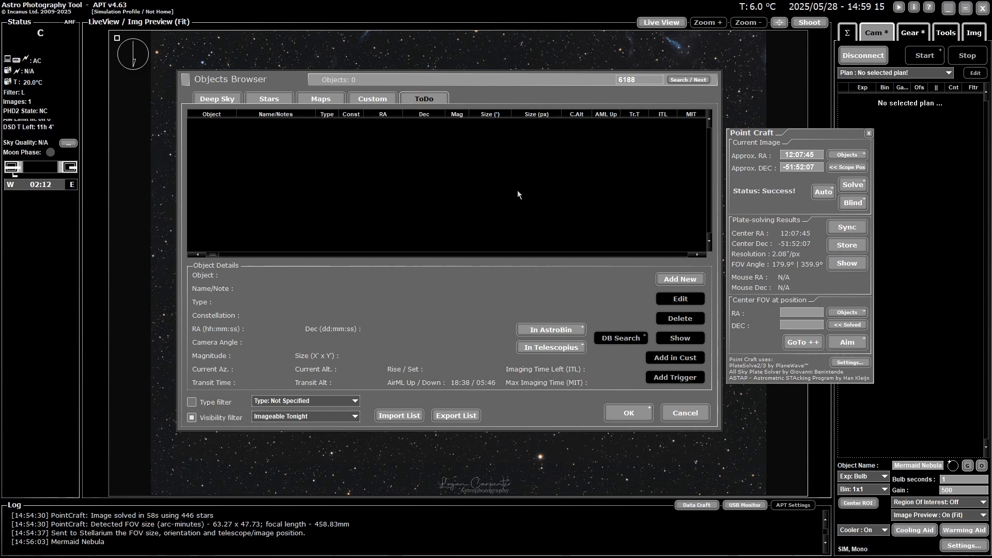
pyautogui.click(867, 134)
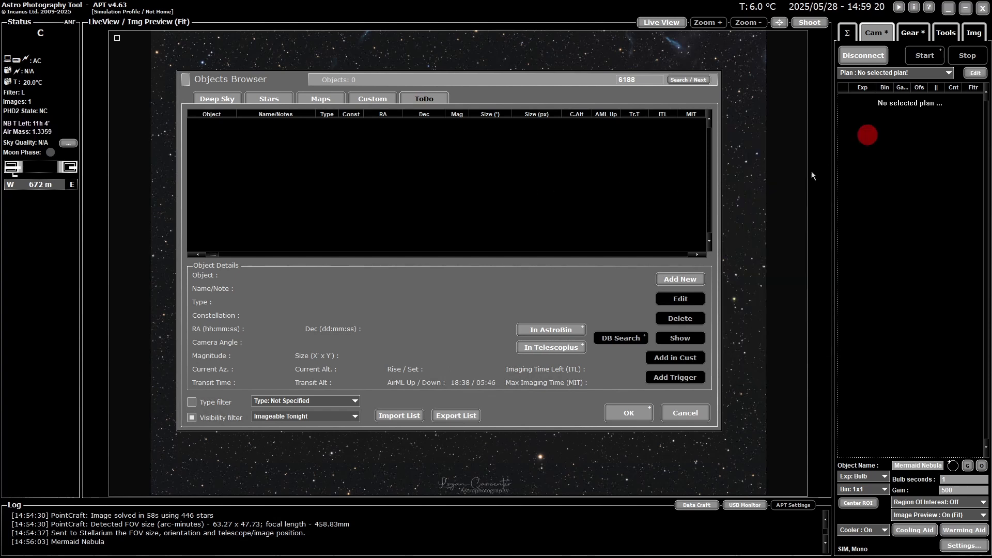